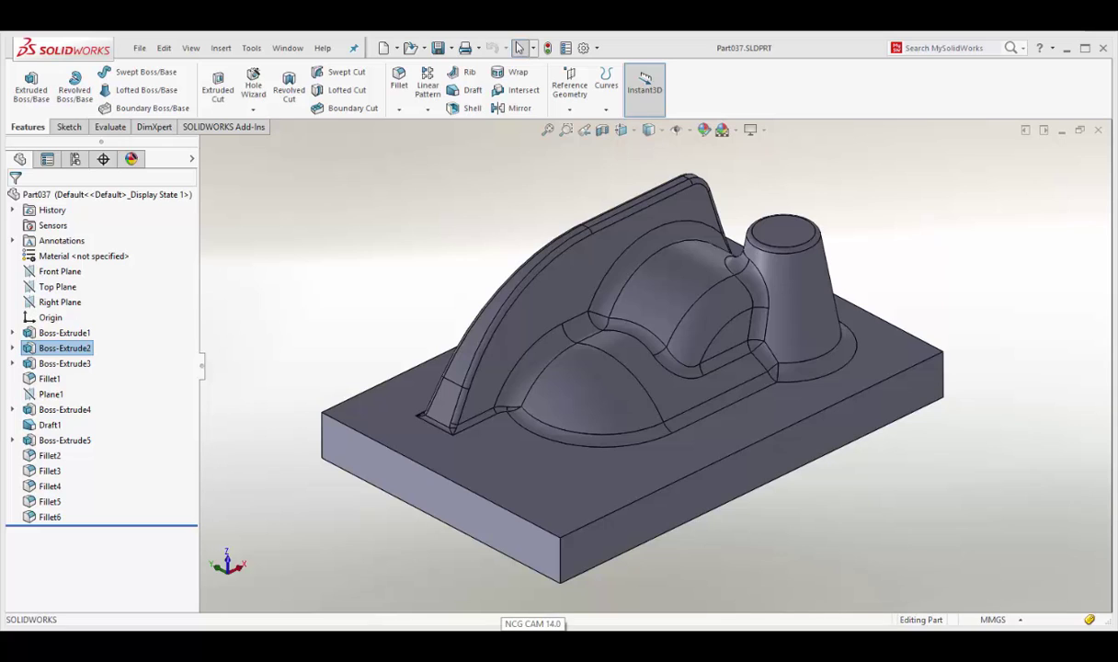
- Open Part037.SLDPRT in NCG CAM with default project settings and select its triangulated surfaces
{"action": "left_click", "coordinate": [532, 639]}
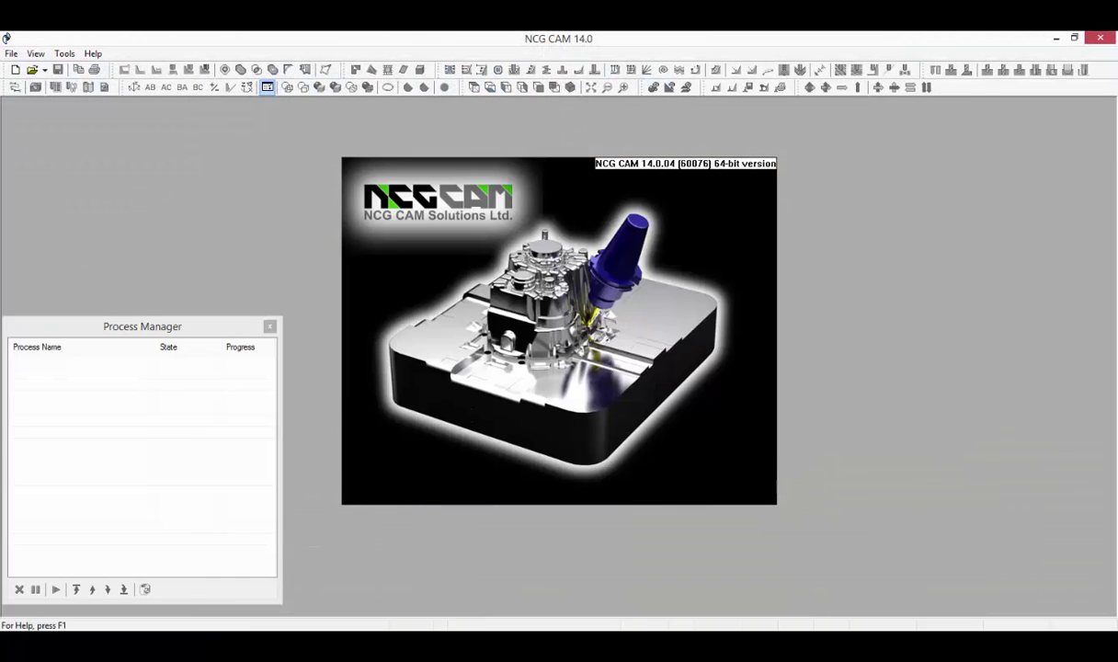
{"action": "left_click", "coordinate": [32, 69]}
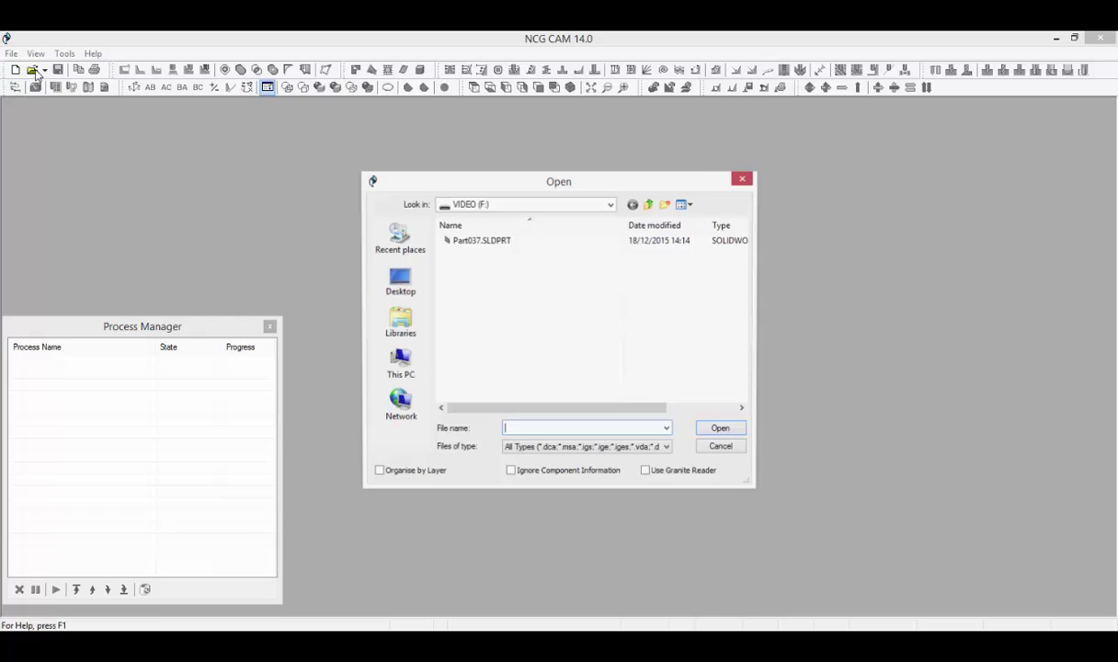
{"action": "left_click", "coordinate": [497, 241]}
{"action": "left_click", "coordinate": [721, 429]}
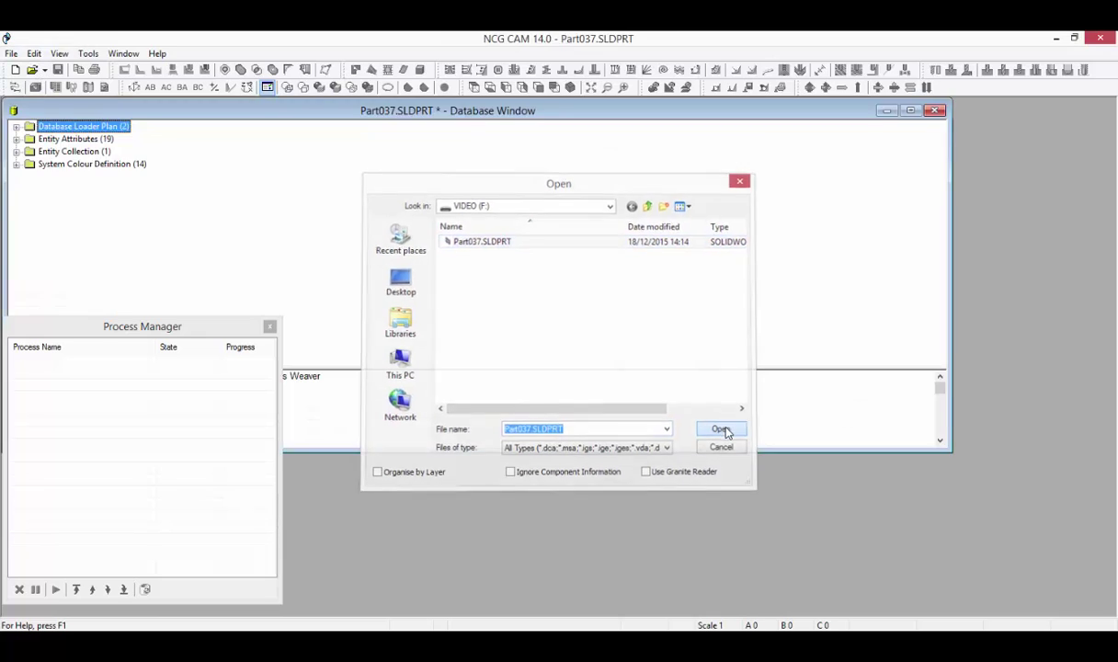
{"action": "left_click", "coordinate": [917, 524]}
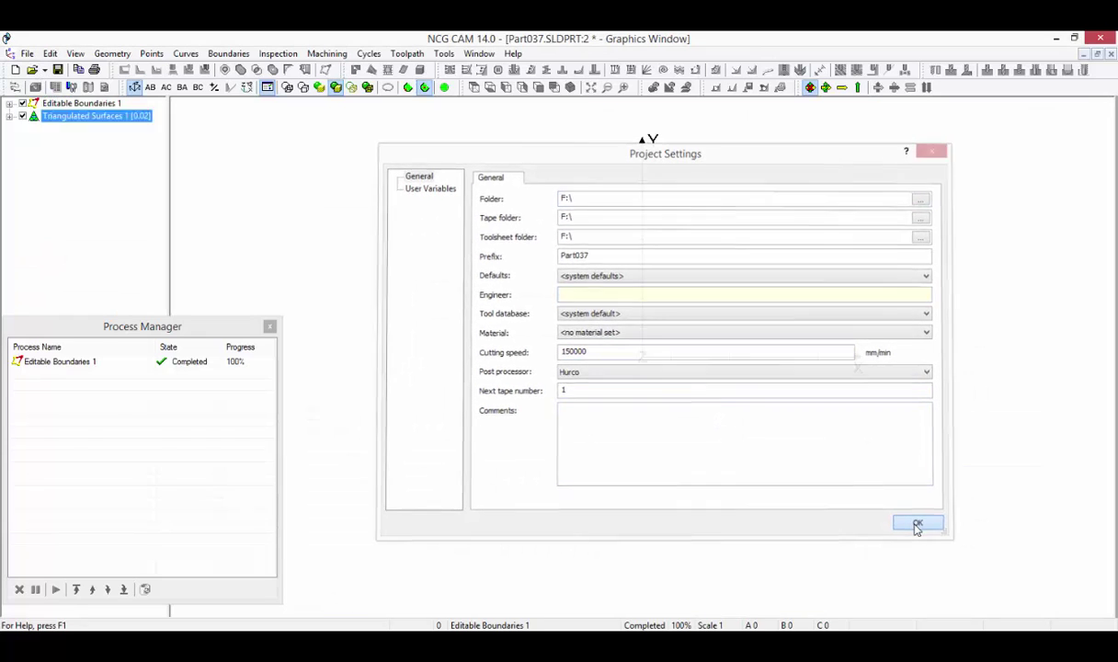
{"action": "left_click", "coordinate": [76, 103]}
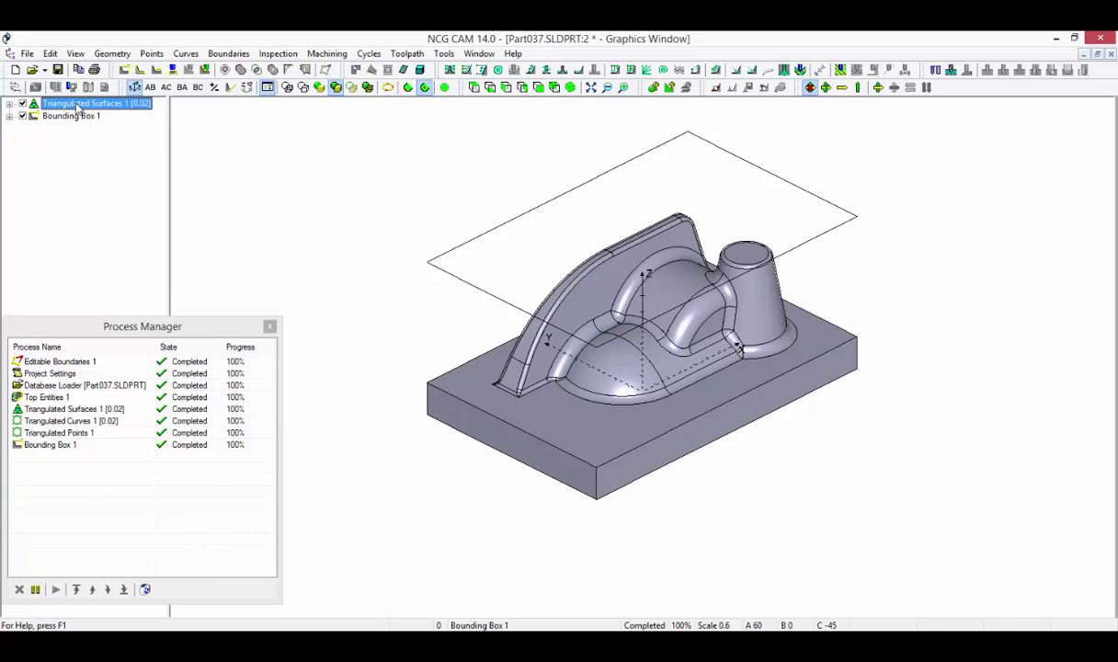
- Compute core roughing passes with the 20x3.5 toroidal tool, 0.5 XY/Z thickness and adaptive stepdown
{"action": "left_click", "coordinate": [71, 117], "text": "ctrl"}
{"action": "left_click", "coordinate": [327, 53]}
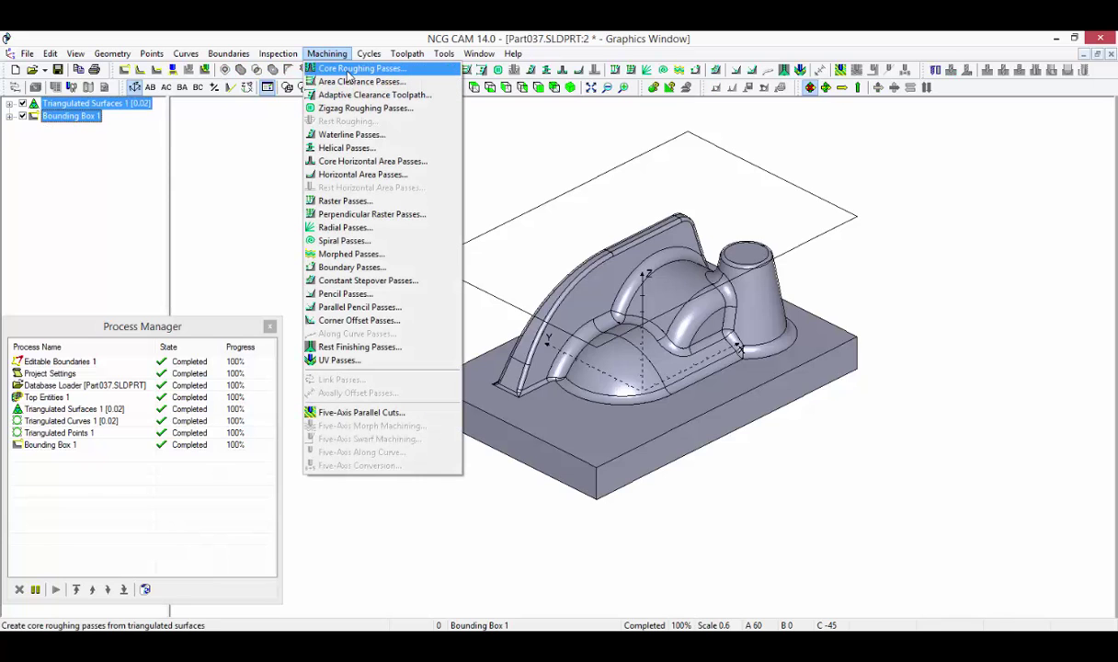
{"action": "left_click", "coordinate": [354, 68]}
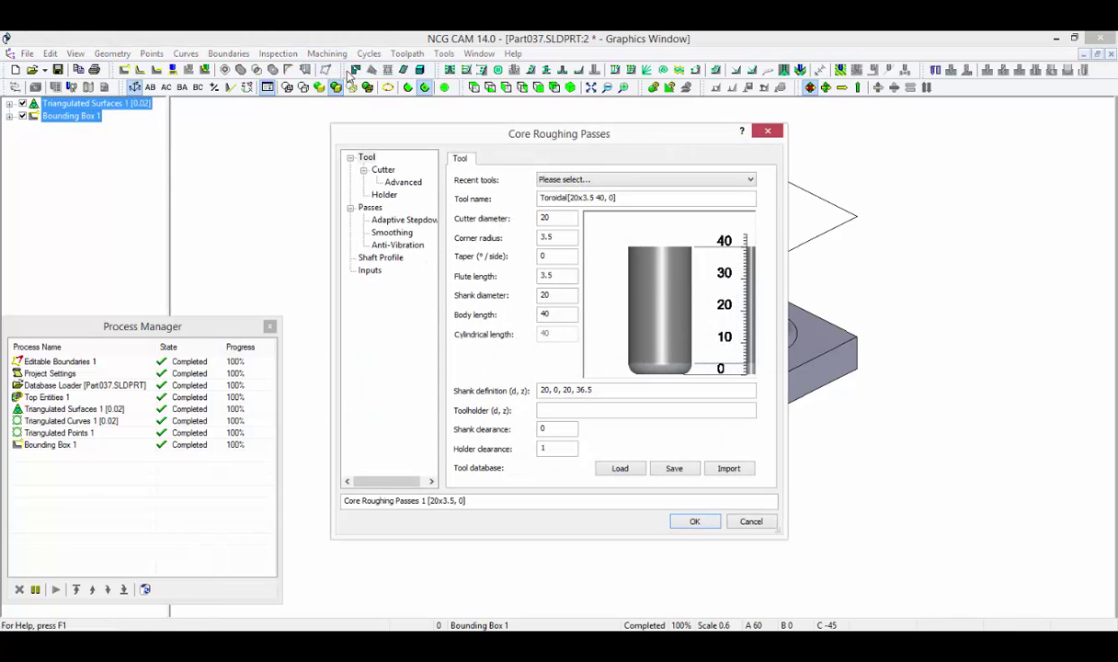
{"action": "left_click", "coordinate": [750, 179]}
{"action": "left_click", "coordinate": [741, 211]}
{"action": "left_click", "coordinate": [370, 207]}
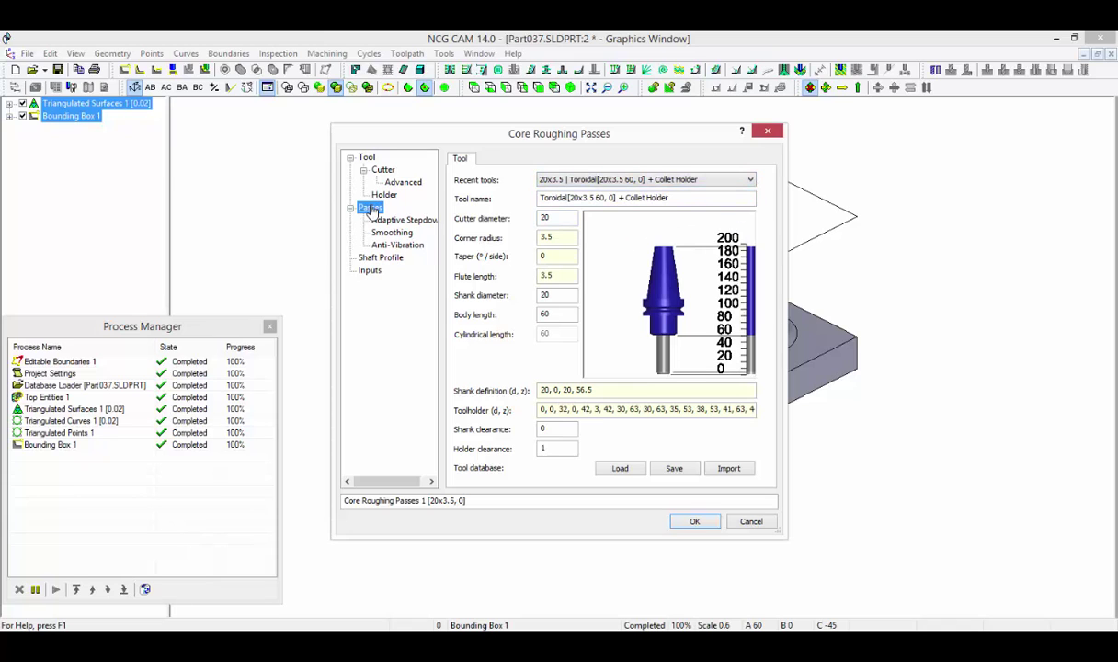
{"action": "double_click", "coordinate": [562, 189]}
{"action": "type", "text": "0.5"}
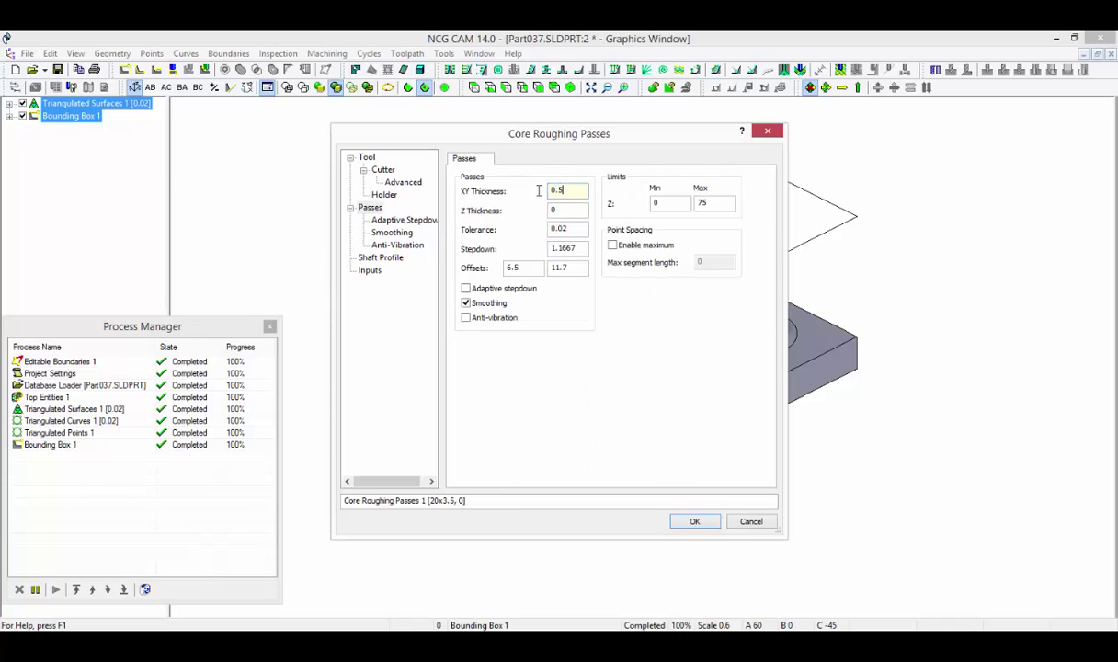
{"action": "key", "text": "Tab"}
{"action": "type", "text": "0.5"}
{"action": "left_click", "coordinate": [465, 288]}
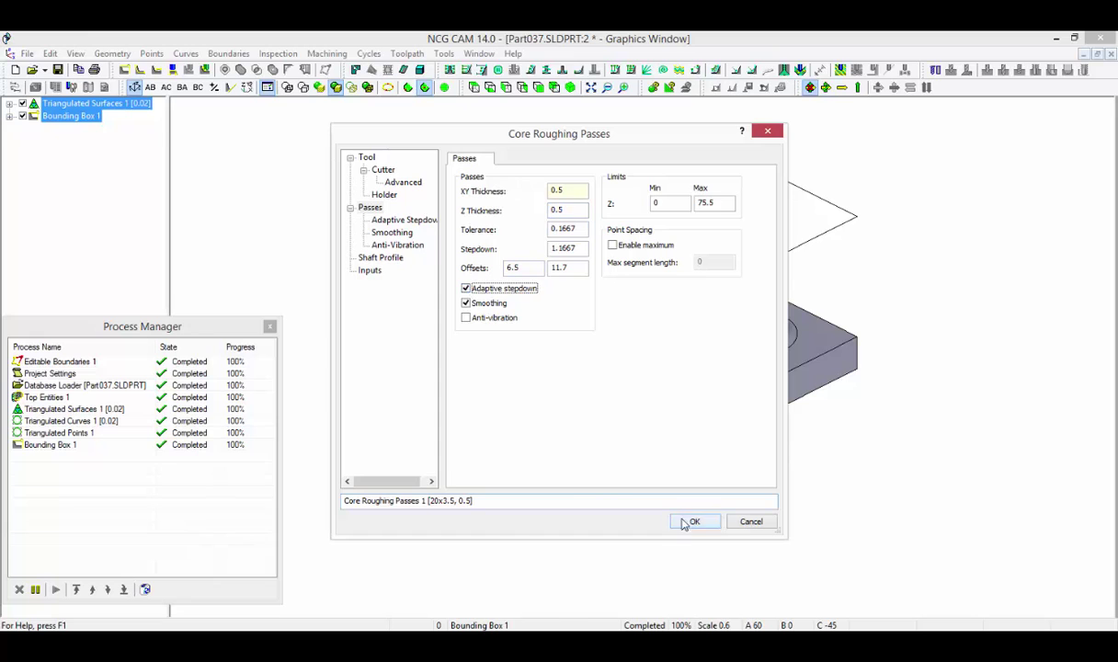
{"action": "left_click", "coordinate": [690, 522]}
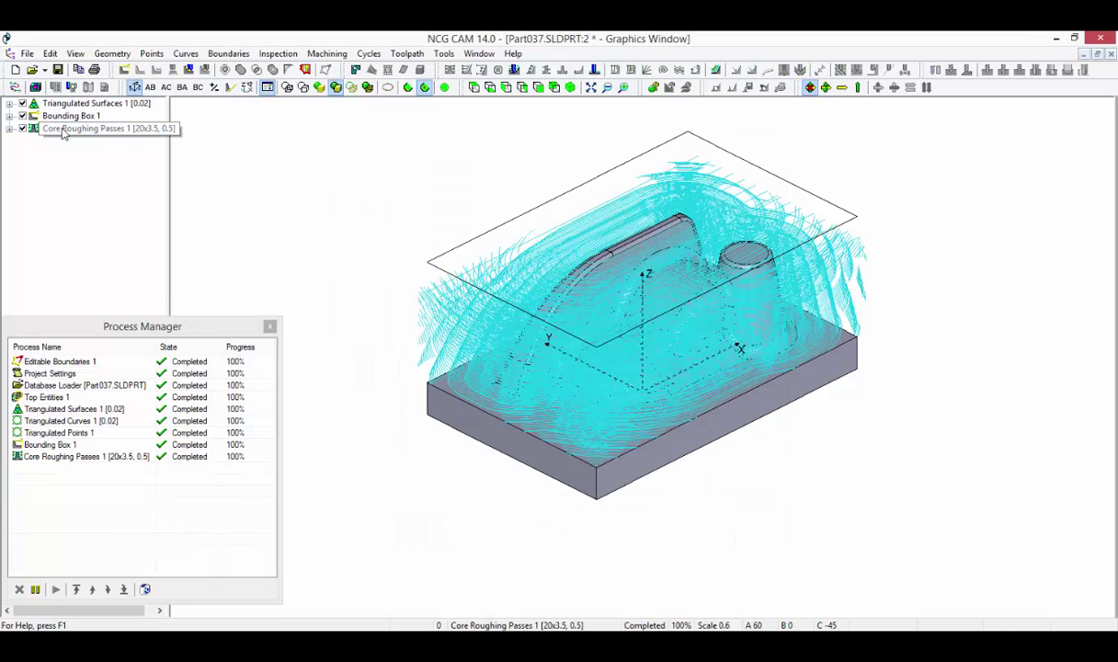
- Link the roughing passes into Core Roughing Toolpath 1 and hide it
{"action": "right_click", "coordinate": [63, 129]}
{"action": "left_click", "coordinate": [85, 138]}
{"action": "key", "text": "Return"}
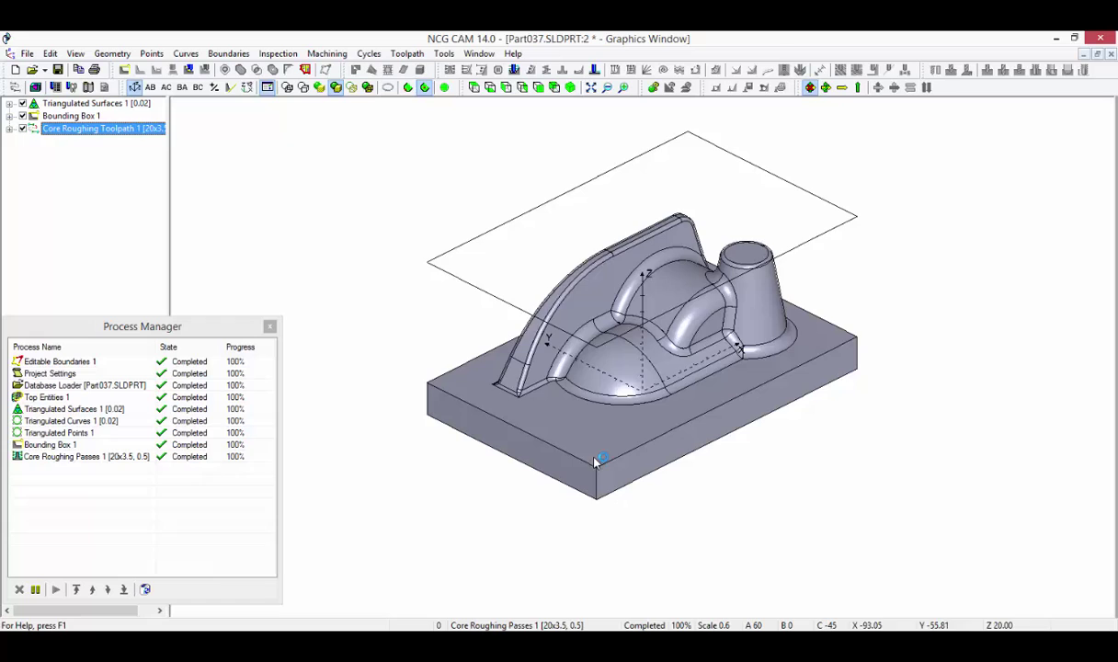
{"action": "left_click", "coordinate": [23, 130]}
{"action": "left_click", "coordinate": [69, 104]}
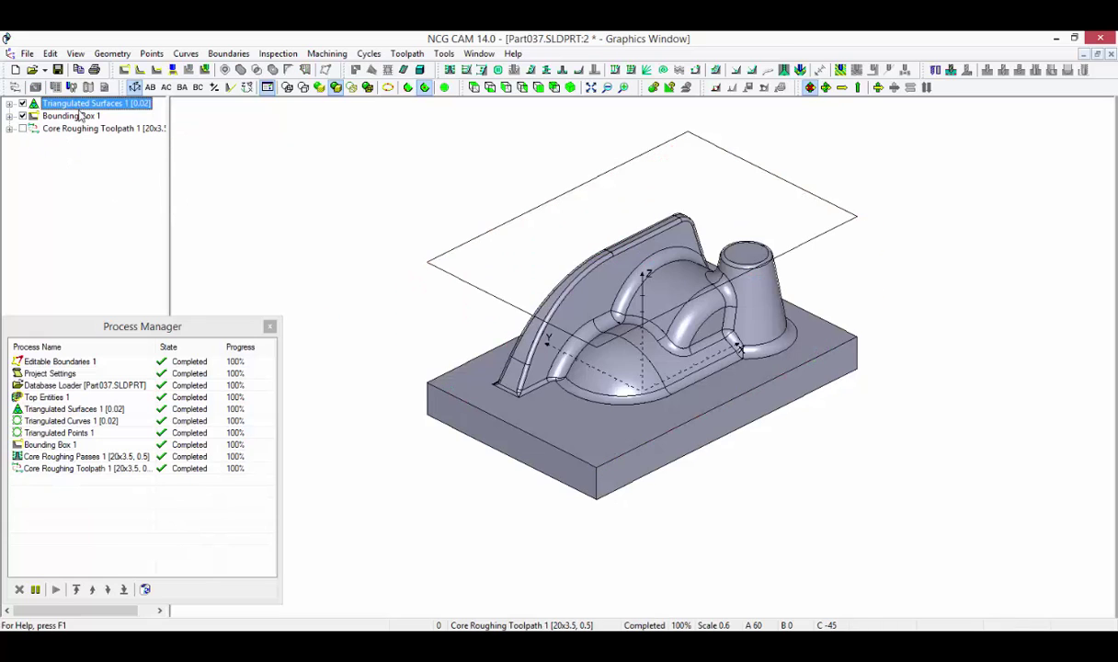
- Compute waterline passes with the 12x6 ball nose tool, 30° minimum angle and adaptive stepdown
{"action": "left_click", "coordinate": [78, 117], "text": "shift"}
{"action": "right_click", "coordinate": [78, 117]}
{"action": "left_click", "coordinate": [83, 115]}
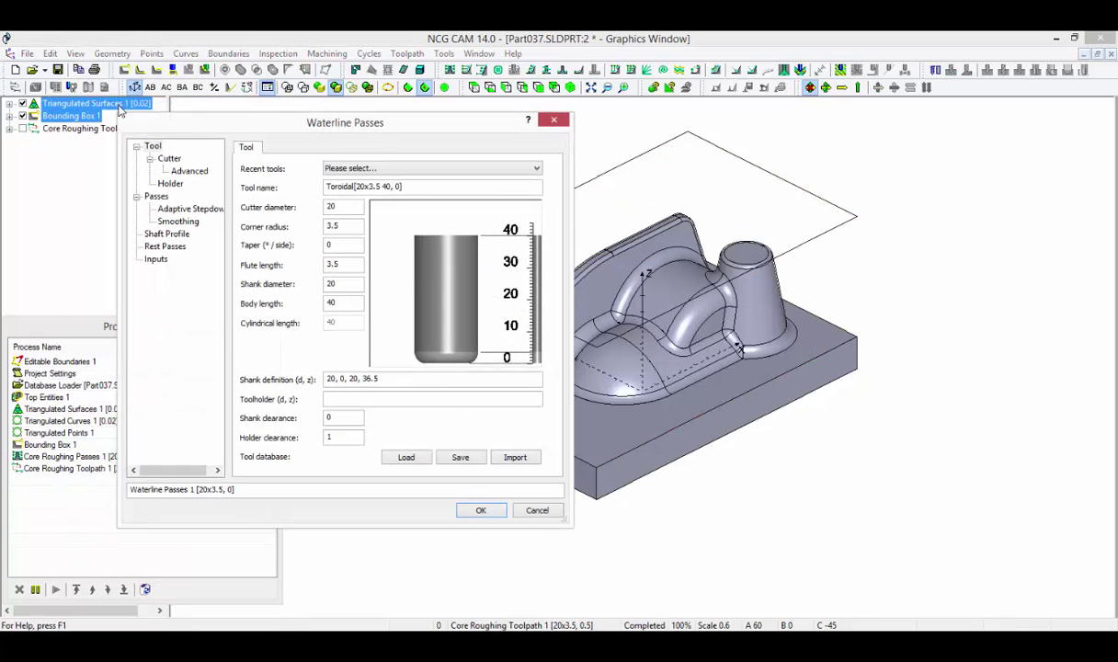
{"action": "left_click", "coordinate": [536, 168]}
{"action": "left_click", "coordinate": [414, 189]}
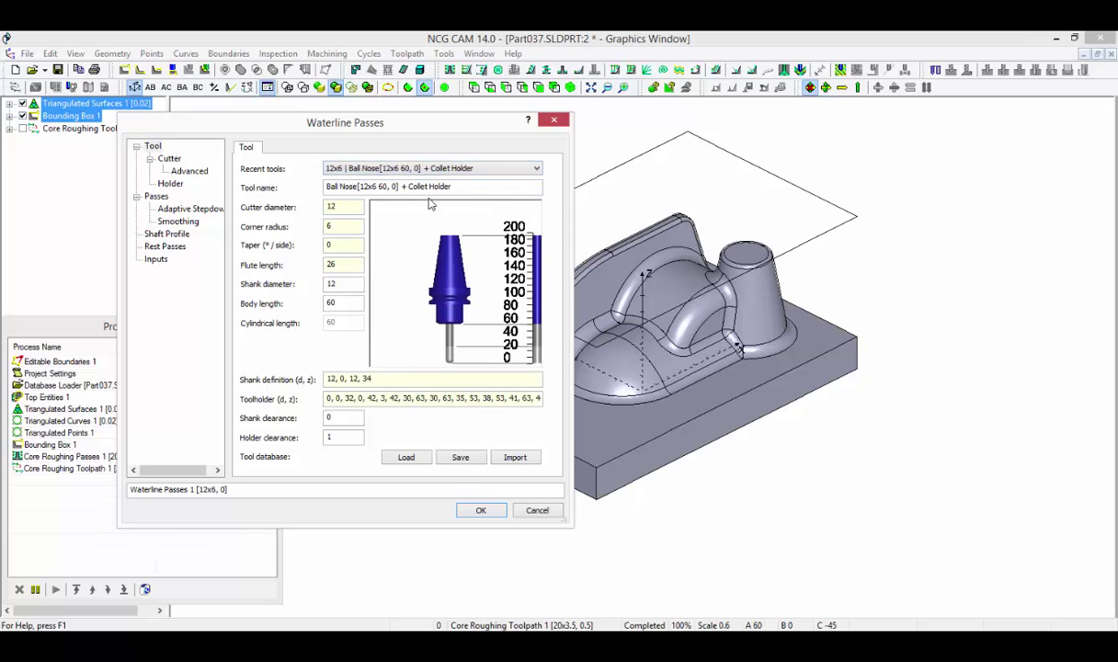
{"action": "left_click", "coordinate": [159, 197]}
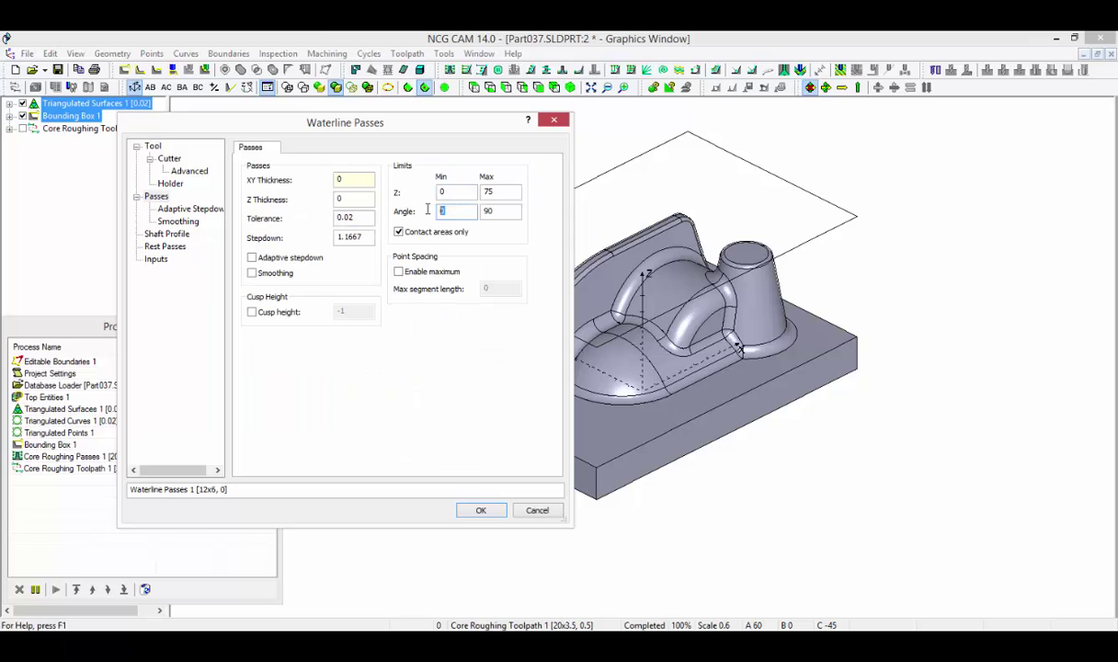
{"action": "type", "text": "30"}
{"action": "left_click_drag", "start_coordinate": [368, 237], "coordinate": [321, 236]}
{"action": "type", "text": "0.5"}
{"action": "left_click", "coordinate": [251, 257]}
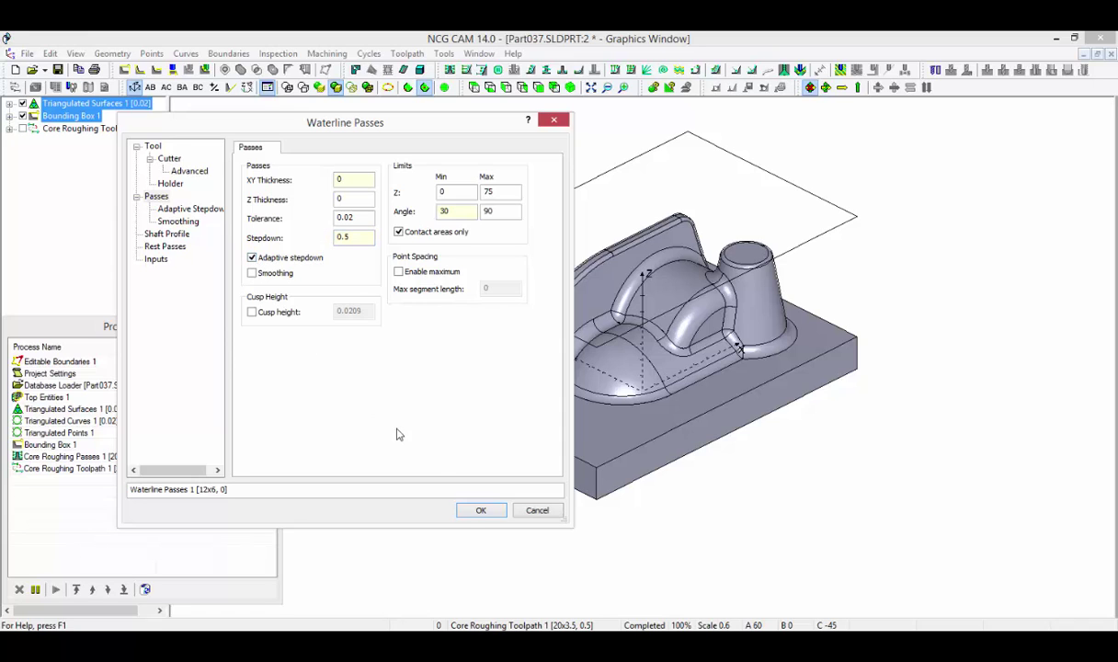
{"action": "left_click", "coordinate": [471, 510]}
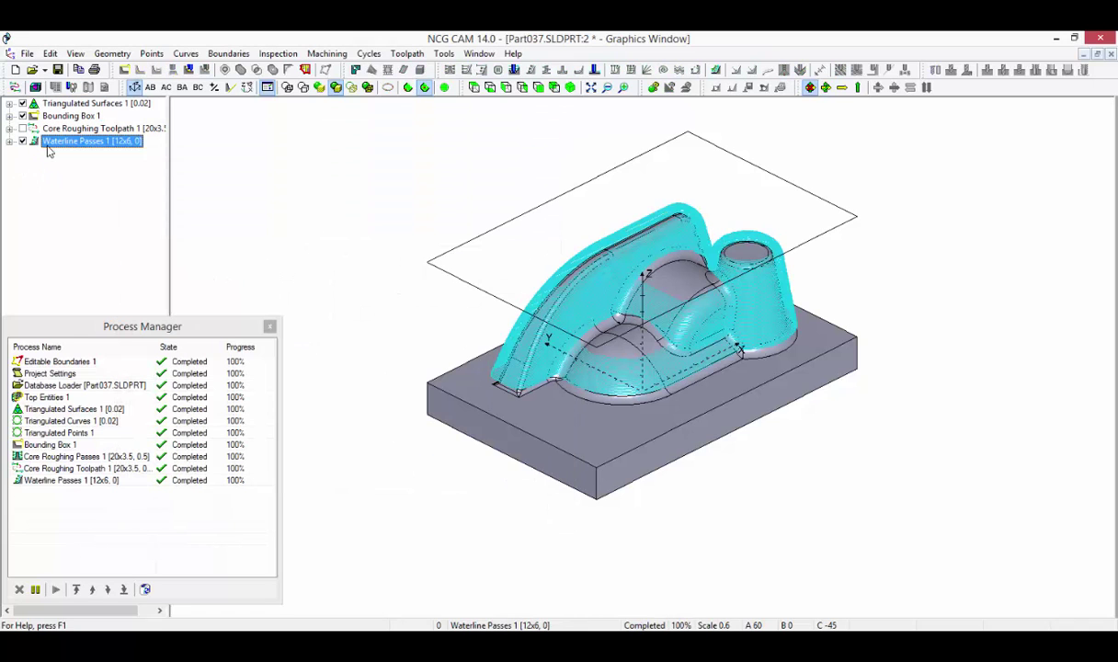
- Link the waterline passes into Waterline Toolpath 1 and hide it
{"action": "right_click", "coordinate": [50, 143]}
{"action": "left_click", "coordinate": [65, 149]}
{"action": "left_click", "coordinate": [708, 479]}
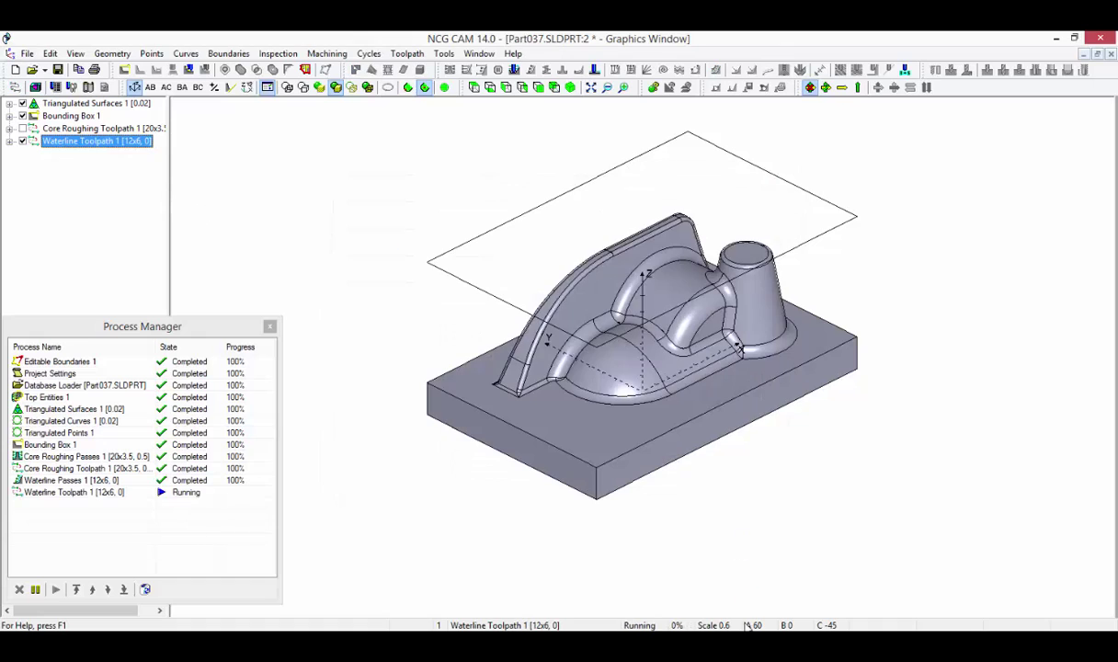
{"action": "left_click", "coordinate": [22, 141]}
{"action": "left_click", "coordinate": [57, 103]}
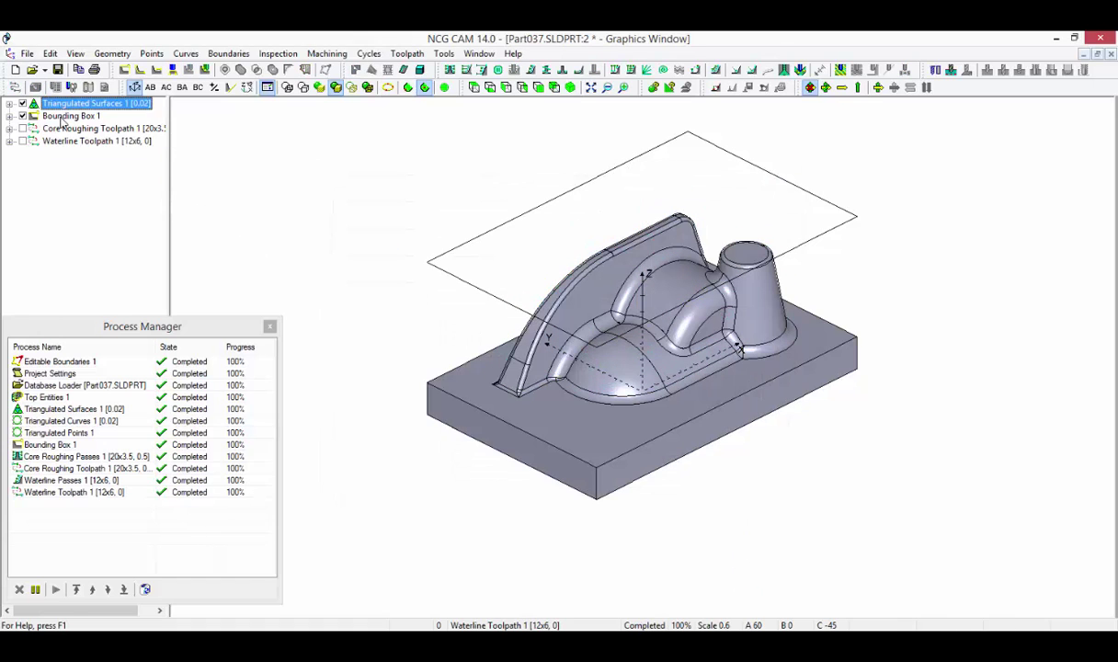
- Compute core horizontal area passes with the 20x3.5 toroidal tool and 0 XY thickness
{"action": "left_click", "coordinate": [57, 116], "text": "ctrl"}
{"action": "right_click", "coordinate": [59, 116]}
{"action": "left_click", "coordinate": [103, 130]}
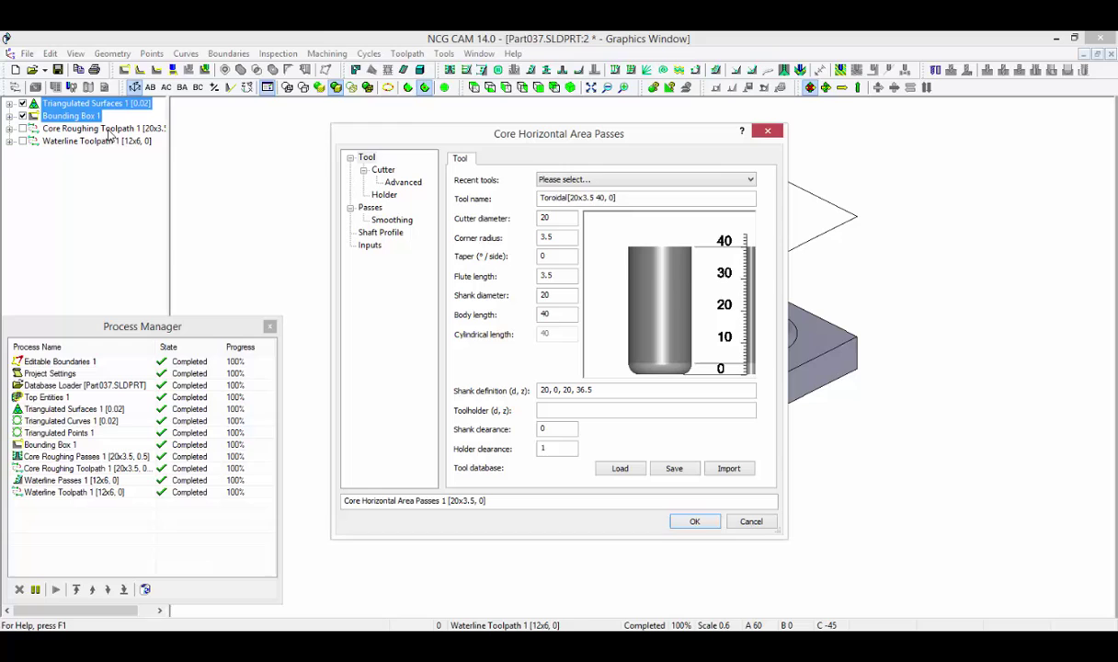
{"action": "left_click", "coordinate": [737, 181]}
{"action": "left_click", "coordinate": [634, 189]}
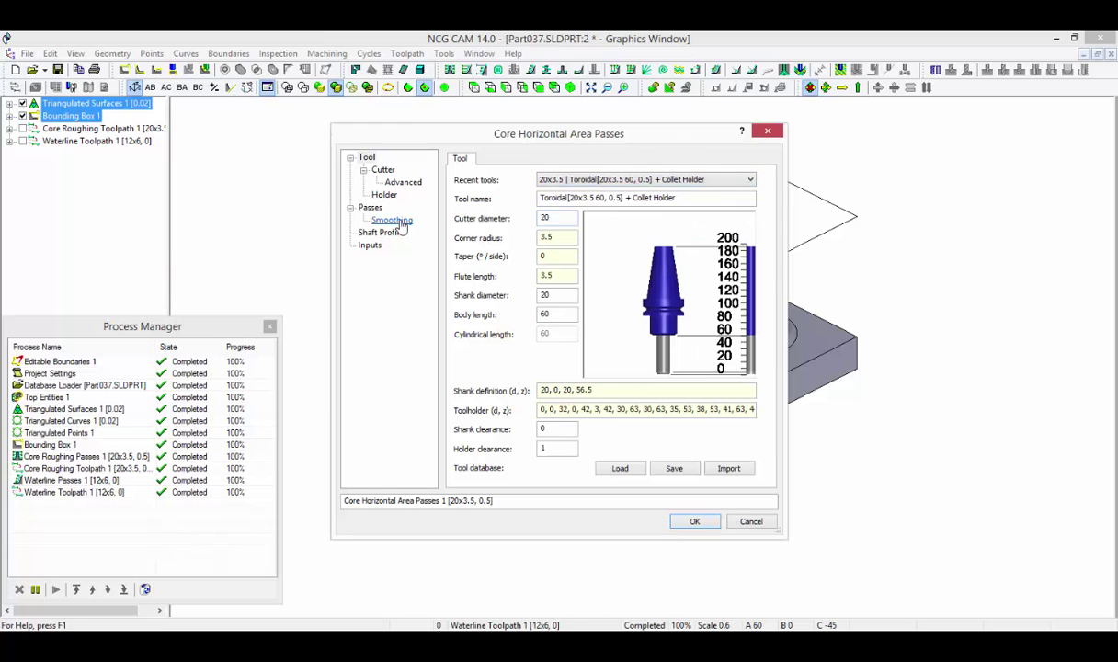
{"action": "left_click", "coordinate": [369, 208]}
{"action": "double_click", "coordinate": [557, 190]}
{"action": "type", "text": "0"}
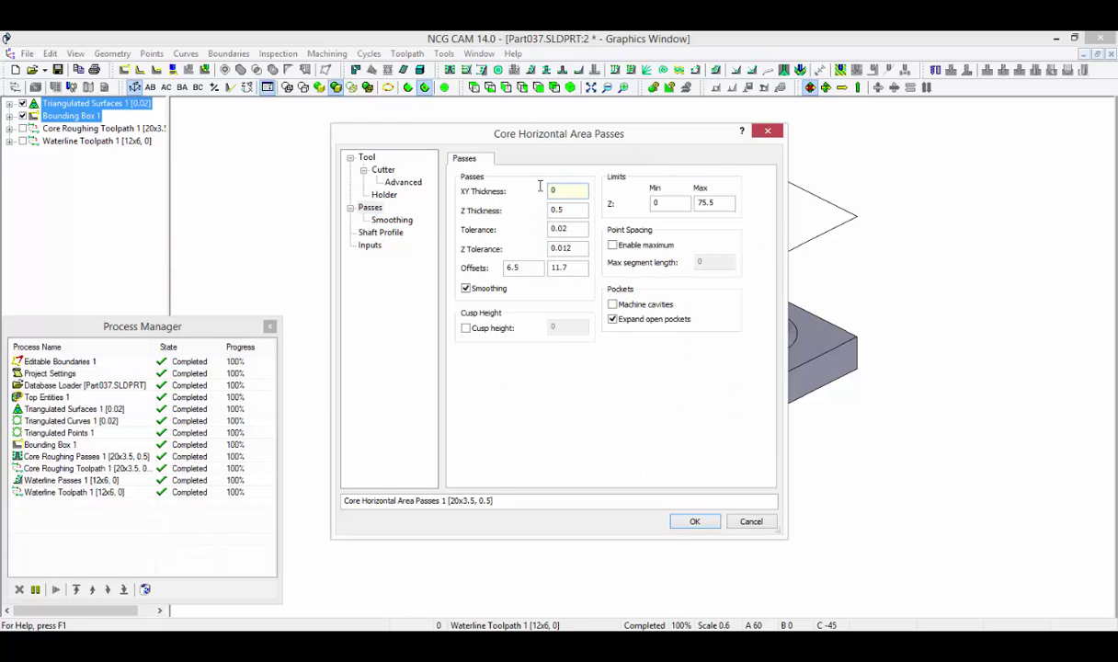
{"action": "key", "text": "Tab"}
{"action": "left_click", "coordinate": [695, 521]}
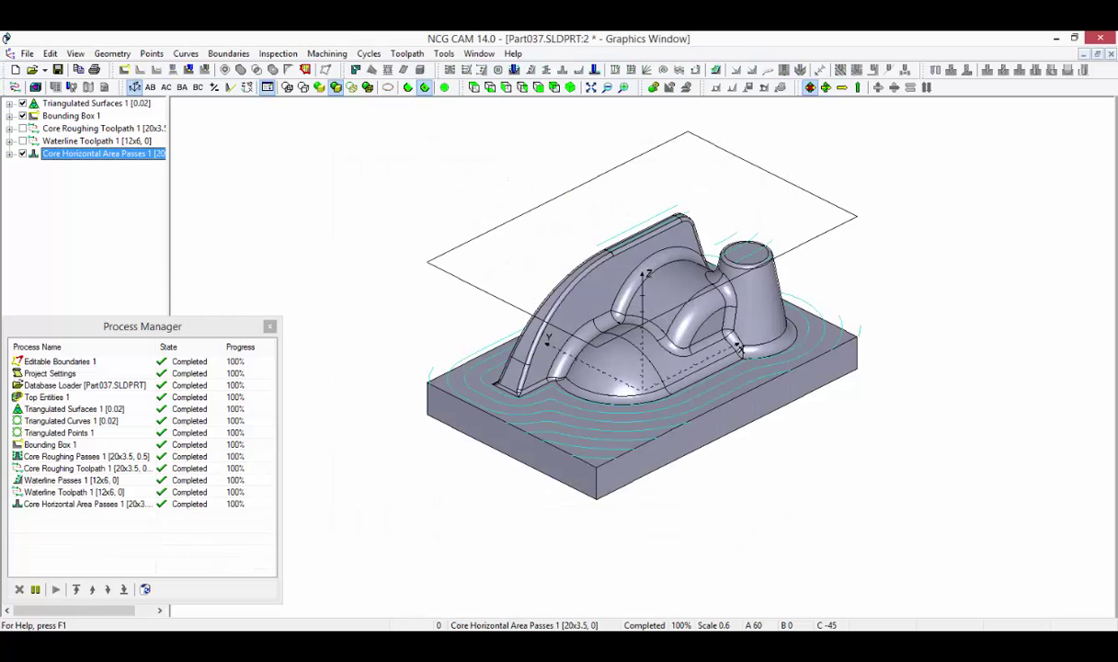
- Create Core Horizontal Area Toolpath 1, then select the triangulated surfaces and bounding box
{"action": "right_click", "coordinate": [138, 154]}
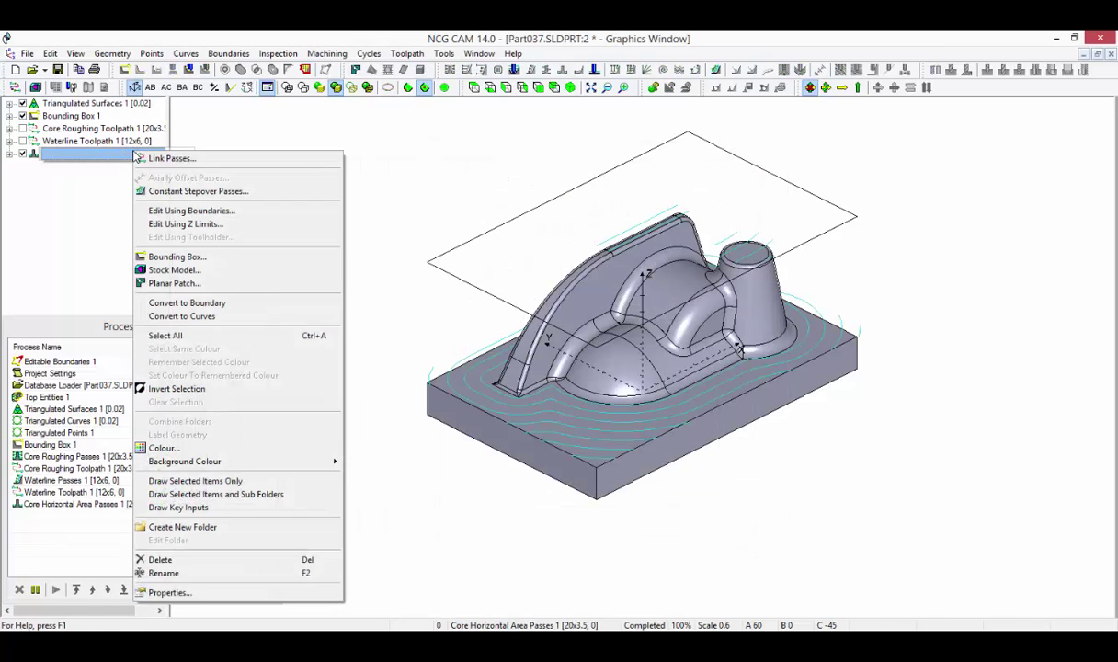
{"action": "left_click", "coordinate": [161, 158]}
{"action": "left_click", "coordinate": [726, 473]}
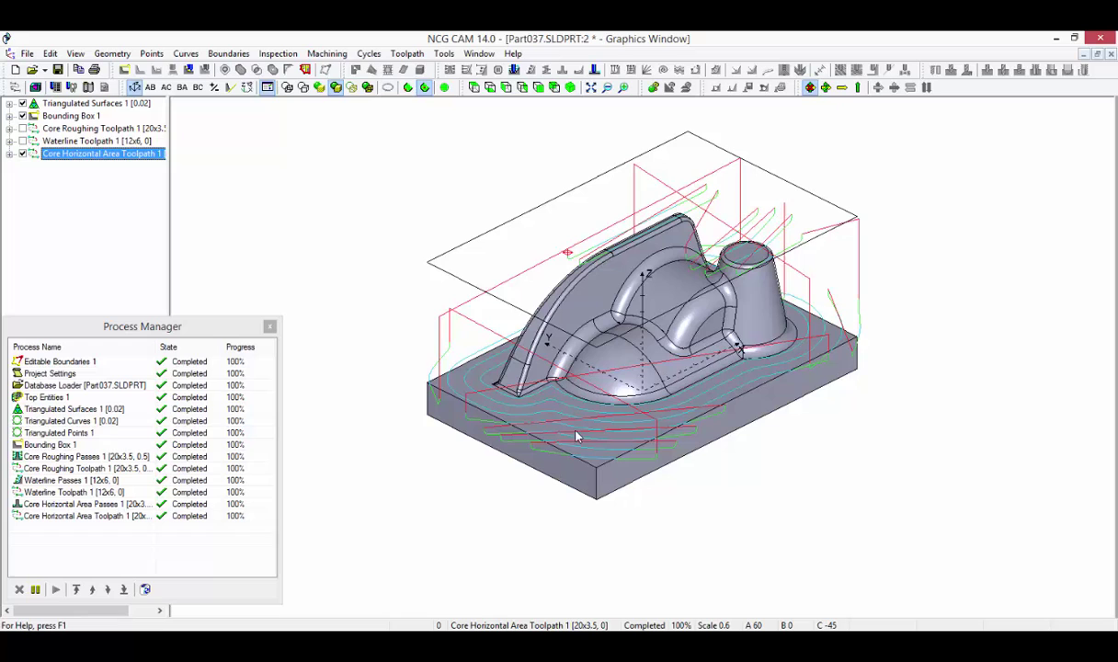
{"action": "left_click", "coordinate": [83, 103]}
{"action": "left_click", "coordinate": [71, 116], "text": "shift"}
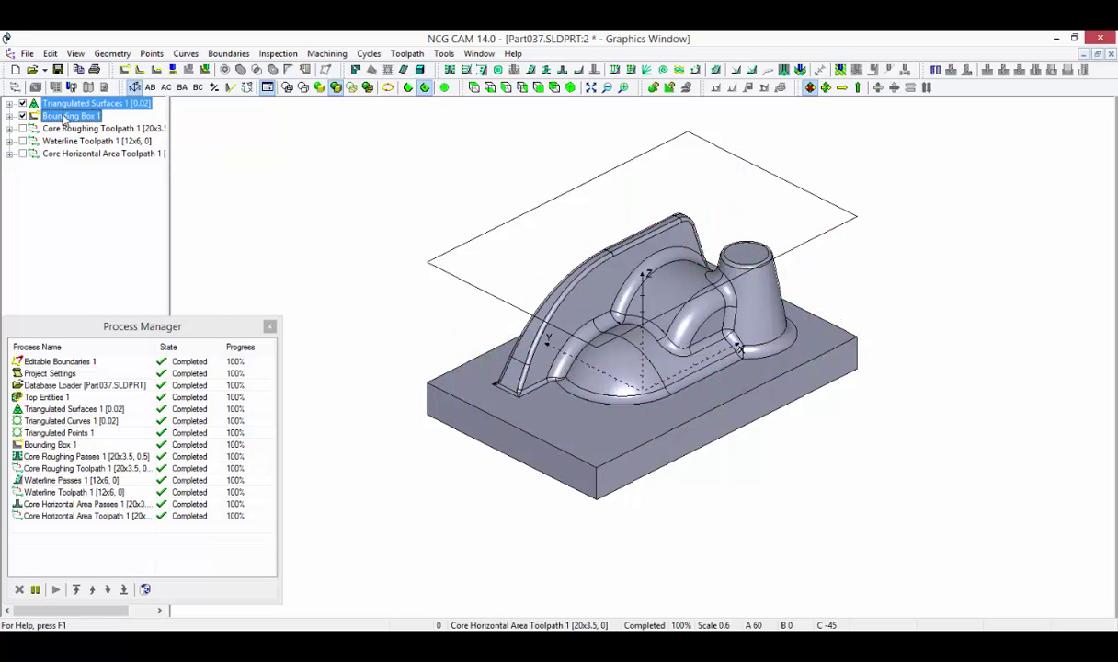
- Start Raster Passes on the selection using the 12x6 ball nose tool
{"action": "right_click", "coordinate": [83, 116]}
{"action": "left_click", "coordinate": [134, 156]}
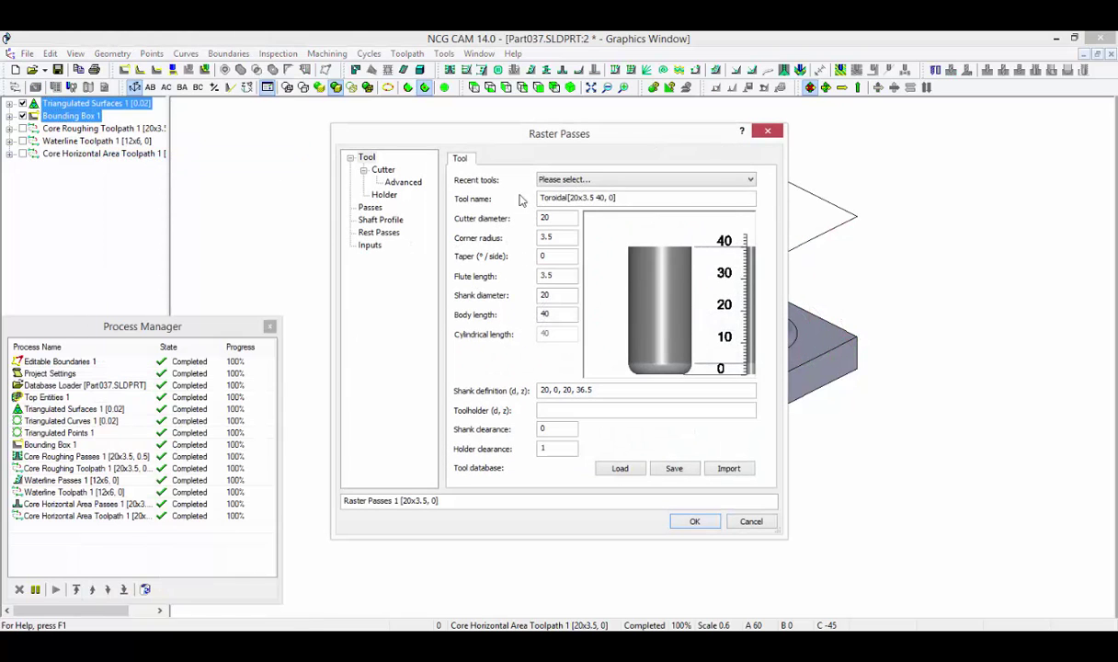
{"action": "left_click", "coordinate": [714, 179]}
{"action": "left_click", "coordinate": [644, 210]}
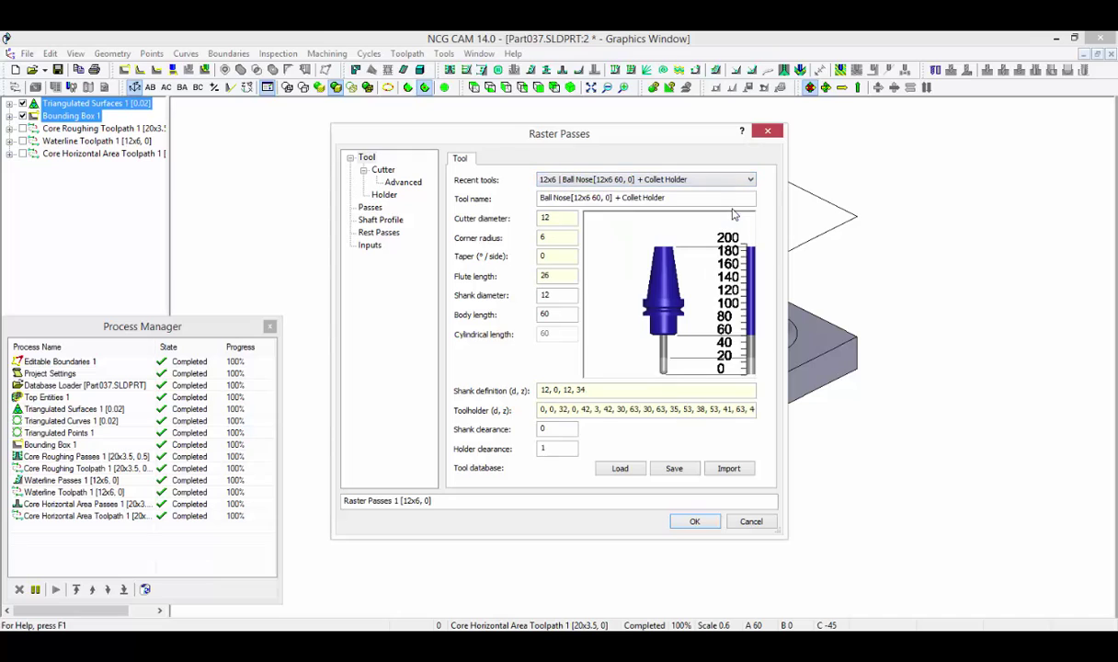
{"action": "left_click", "coordinate": [369, 207]}
- Set Z min 35, angle 0.1–30°, stepover 0.5 and pass angle 35°, then compute
{"action": "double_click", "coordinate": [664, 203]}
{"action": "type", "text": "35"}
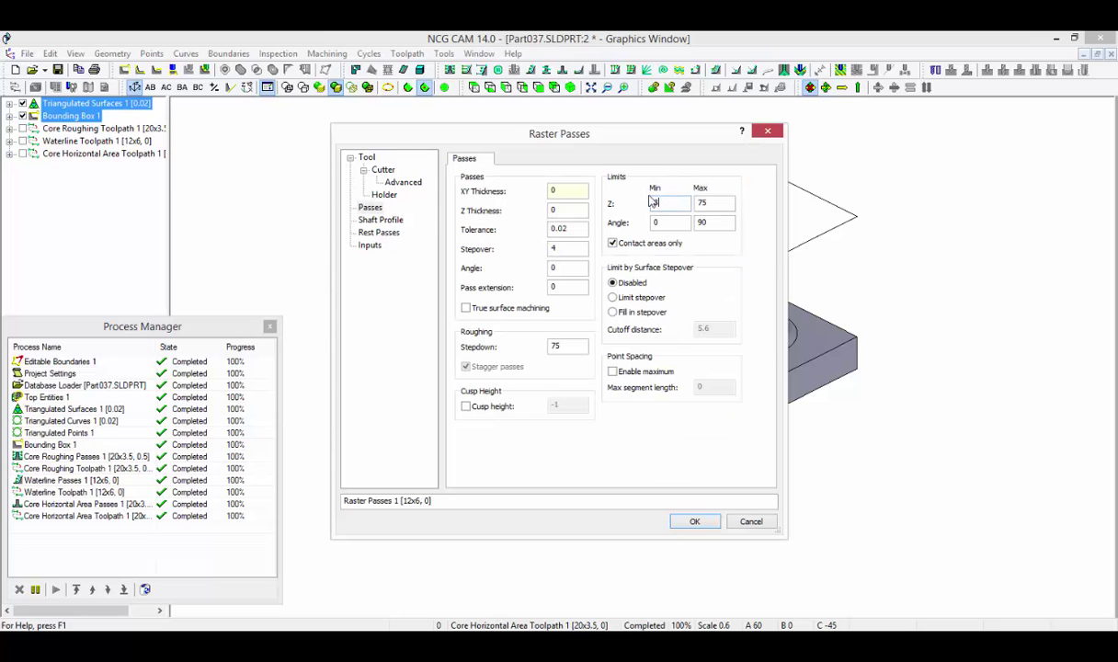
{"action": "key", "text": "Tab"}
{"action": "type", "text": "0.1"}
{"action": "key", "text": "Tab"}
{"action": "type", "text": "30"}
{"action": "double_click", "coordinate": [552, 249]}
{"action": "type", "text": "0.5"}
{"action": "double_click", "coordinate": [555, 267]}
{"action": "type", "text": "35"}
{"action": "left_click", "coordinate": [693, 522]}
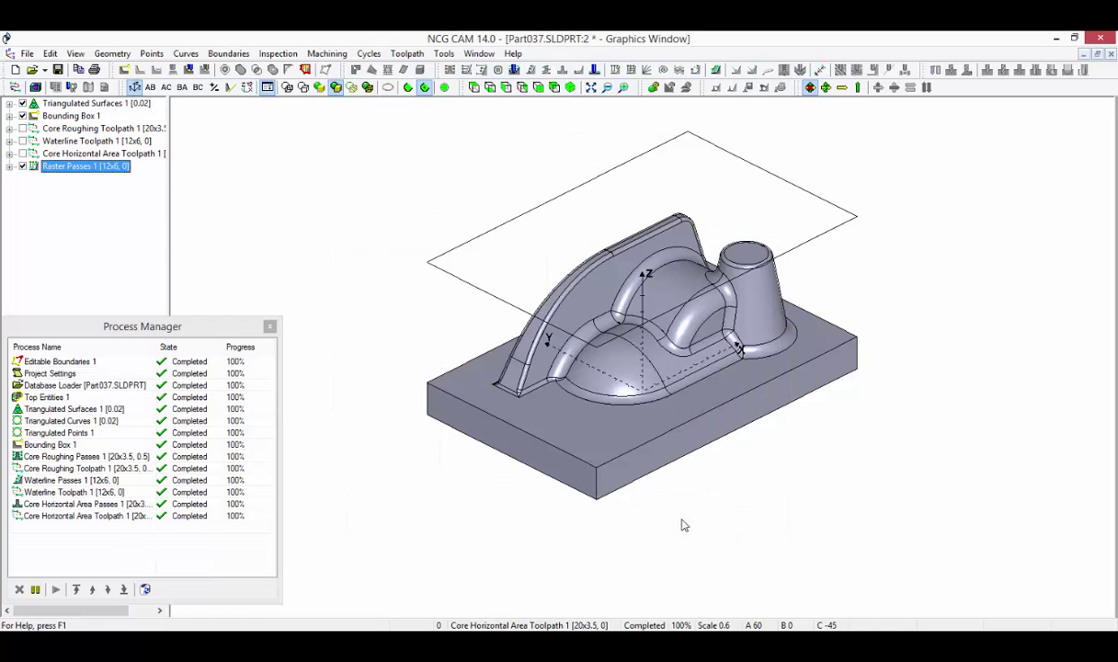
- Create Raster Toolpath 1 and display it with the horizontal area and waterline toolpaths
{"action": "right_click", "coordinate": [115, 166]}
{"action": "left_click", "coordinate": [138, 173]}
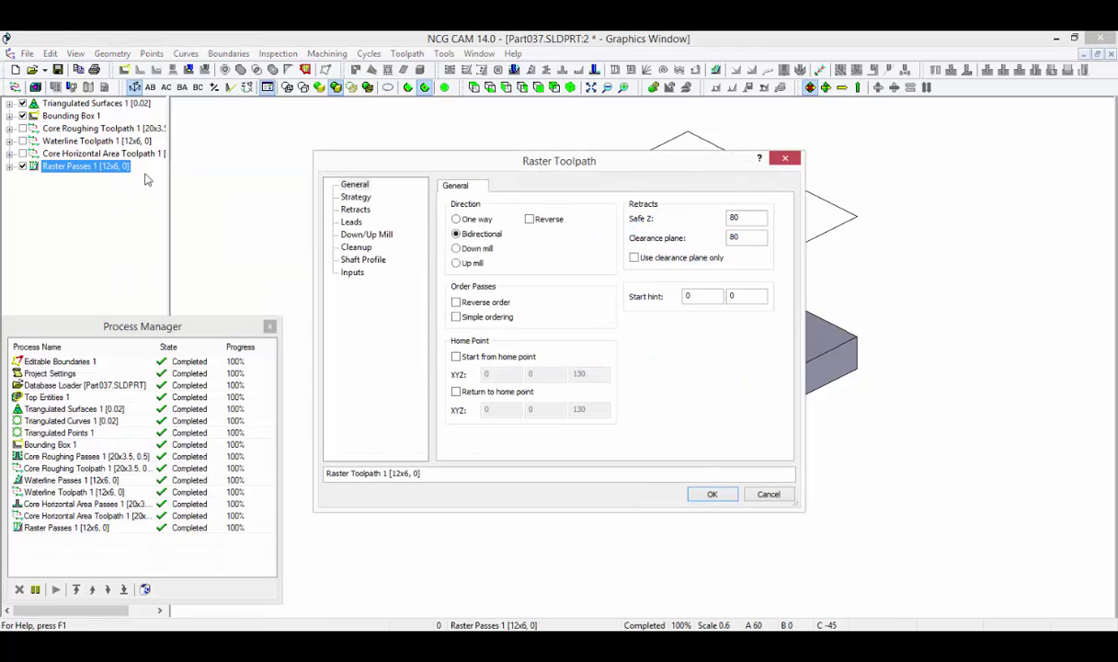
{"action": "left_click", "coordinate": [710, 492]}
{"action": "left_click", "coordinate": [22, 153]}
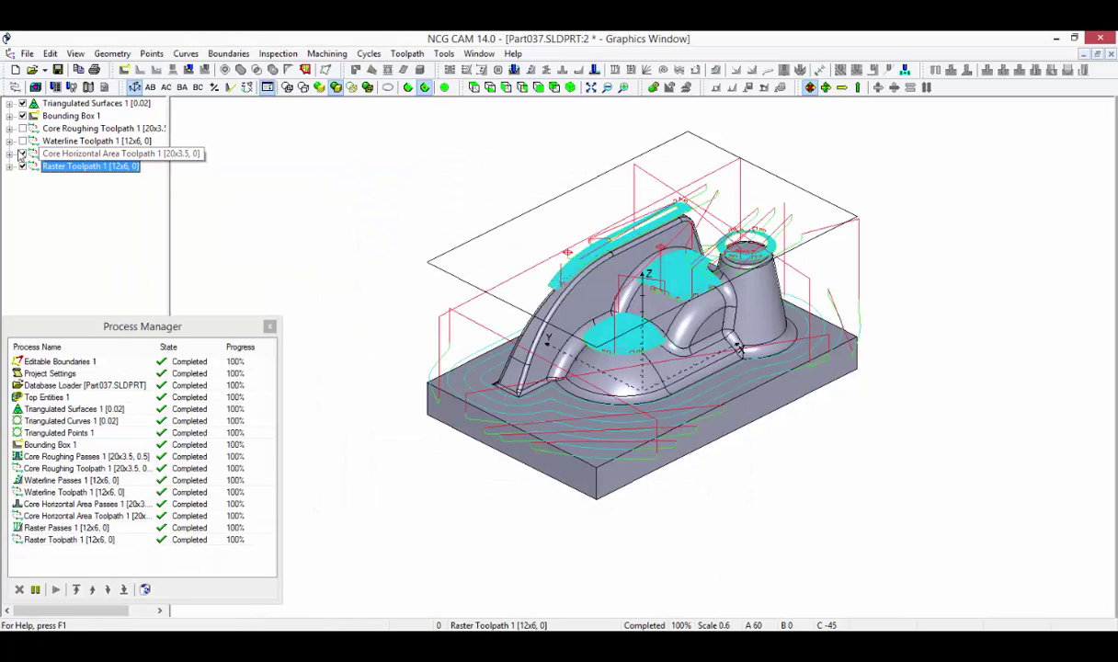
{"action": "left_click", "coordinate": [22, 141]}
{"action": "left_click_drag", "start_coordinate": [53, 116], "coordinate": [57, 166]}
- Build Stock Model 1 from the bounding box and toolpaths, then hide the raster toolpath
{"action": "right_click", "coordinate": [57, 162]}
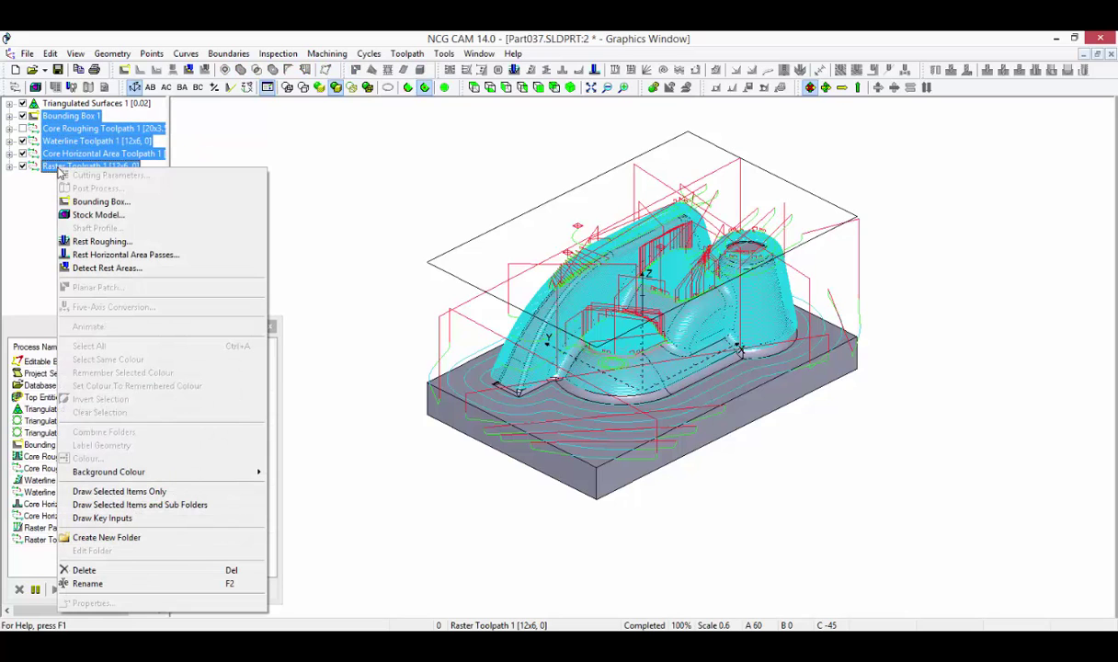
{"action": "left_click", "coordinate": [91, 215]}
{"action": "left_click", "coordinate": [685, 458]}
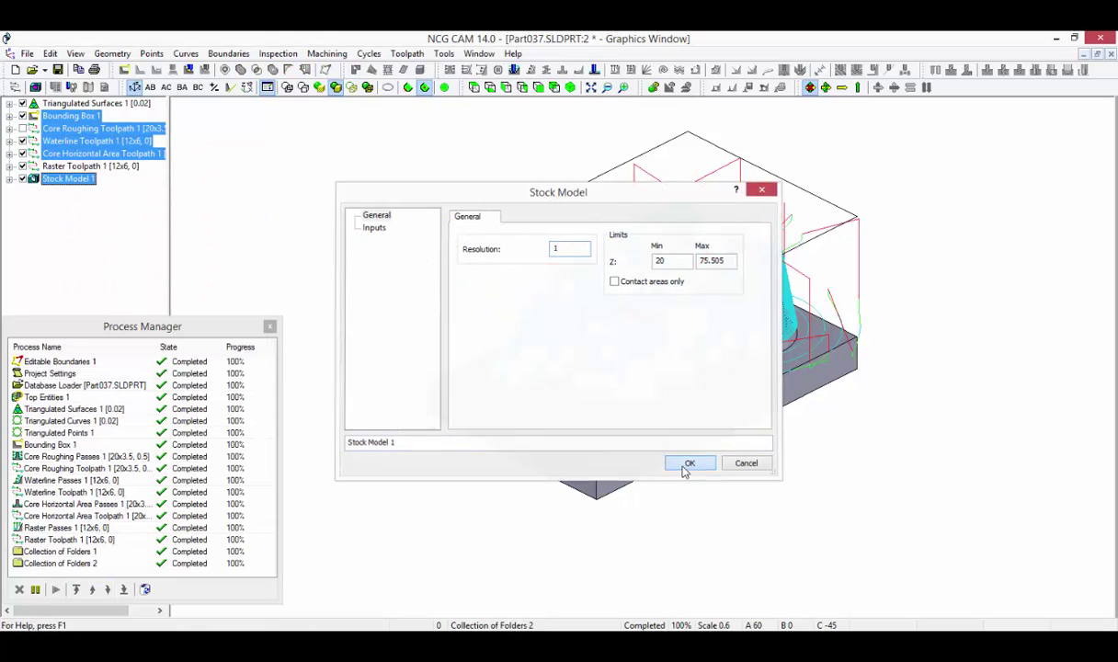
{"action": "left_click", "coordinate": [22, 165]}
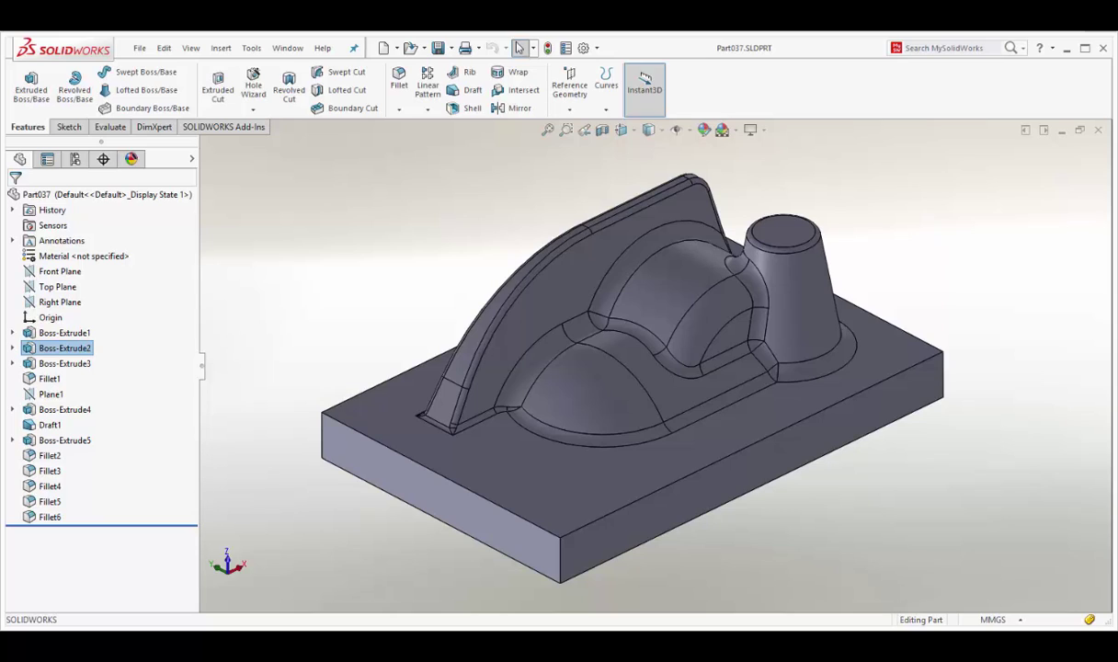
- Change the cone's Boss-Extrude2 depth to 60 mm
{"action": "right_click", "coordinate": [79, 347]}
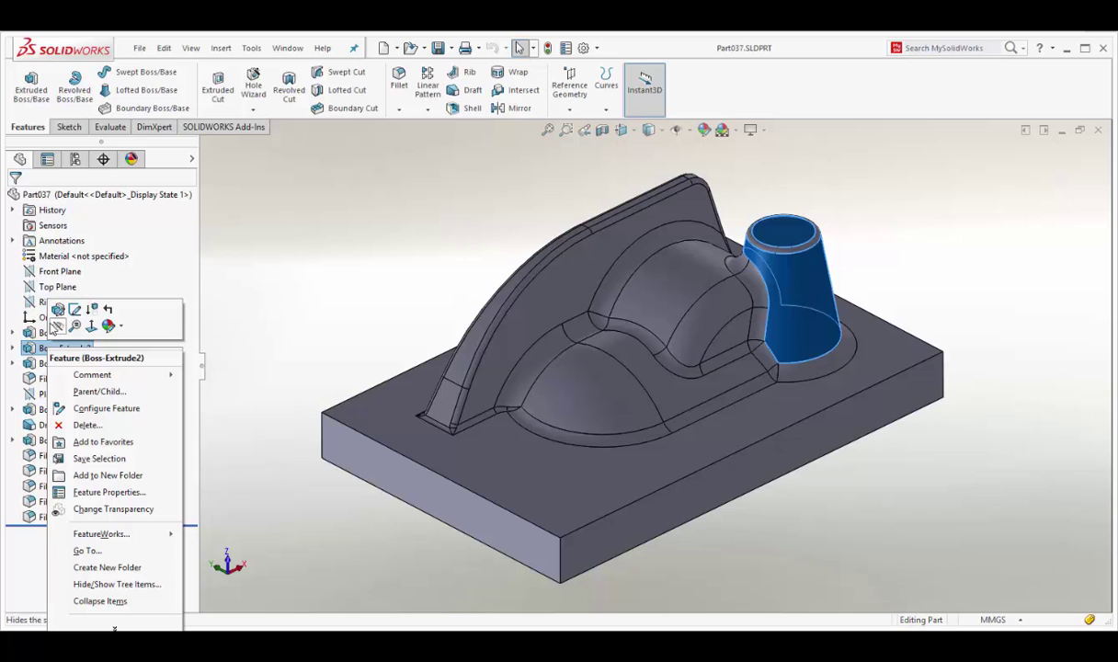
{"action": "left_click", "coordinate": [58, 310]}
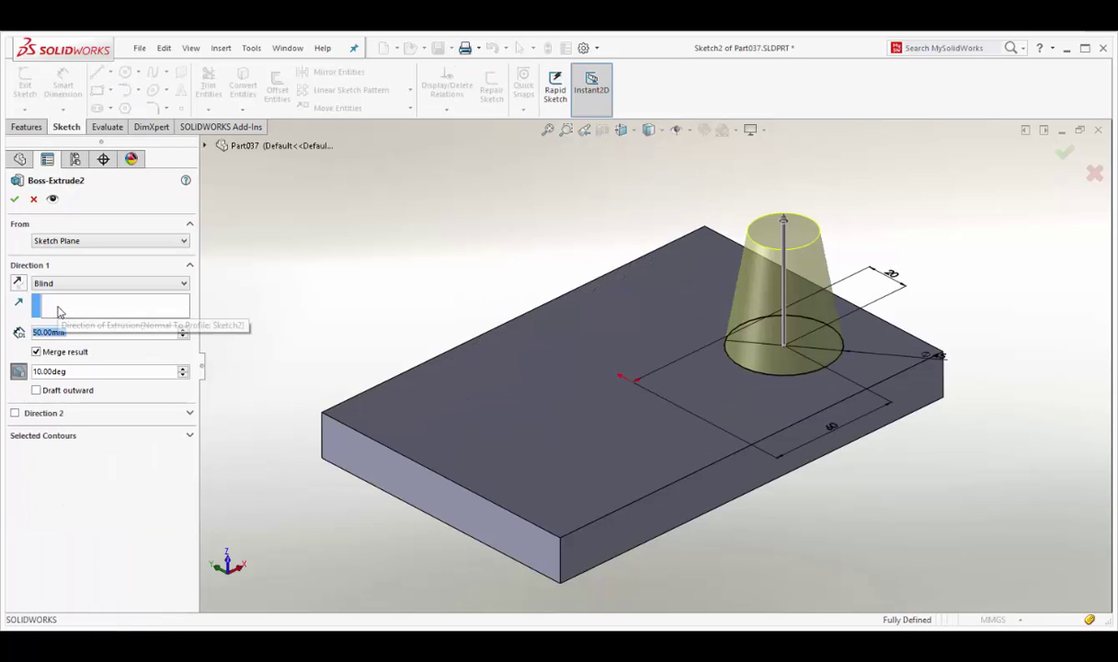
{"action": "left_click", "coordinate": [183, 328]}
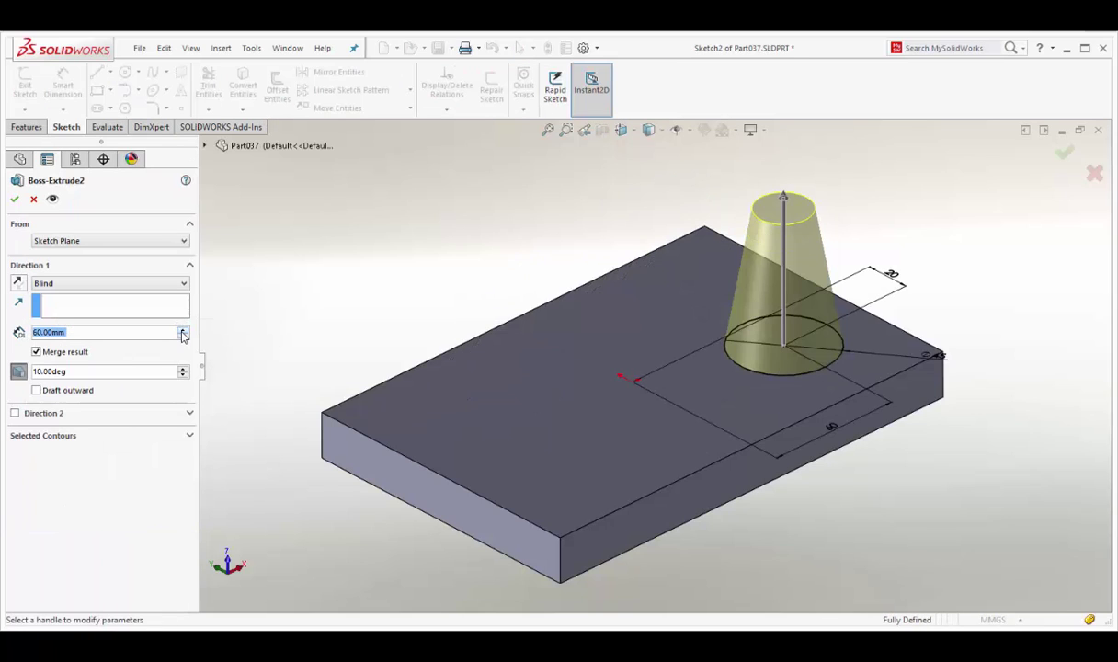
{"action": "left_click", "coordinate": [14, 199]}
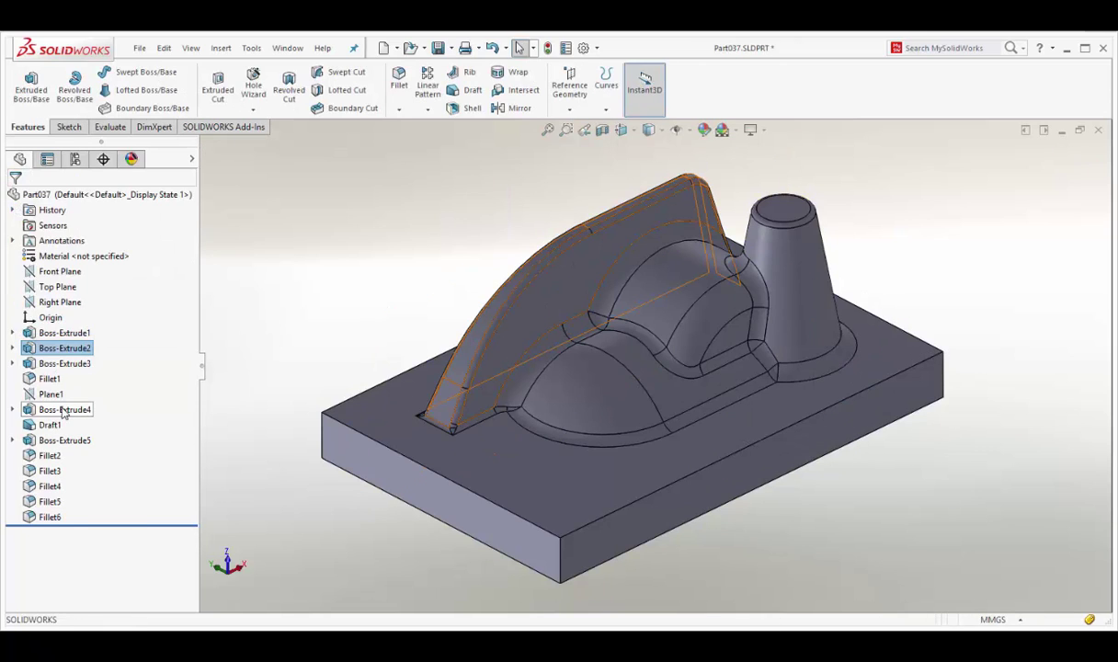
- Change the rib's Boss-Extrude4 depth to 12 mm and save Part037
{"action": "right_click", "coordinate": [66, 405]}
{"action": "left_click", "coordinate": [73, 330]}
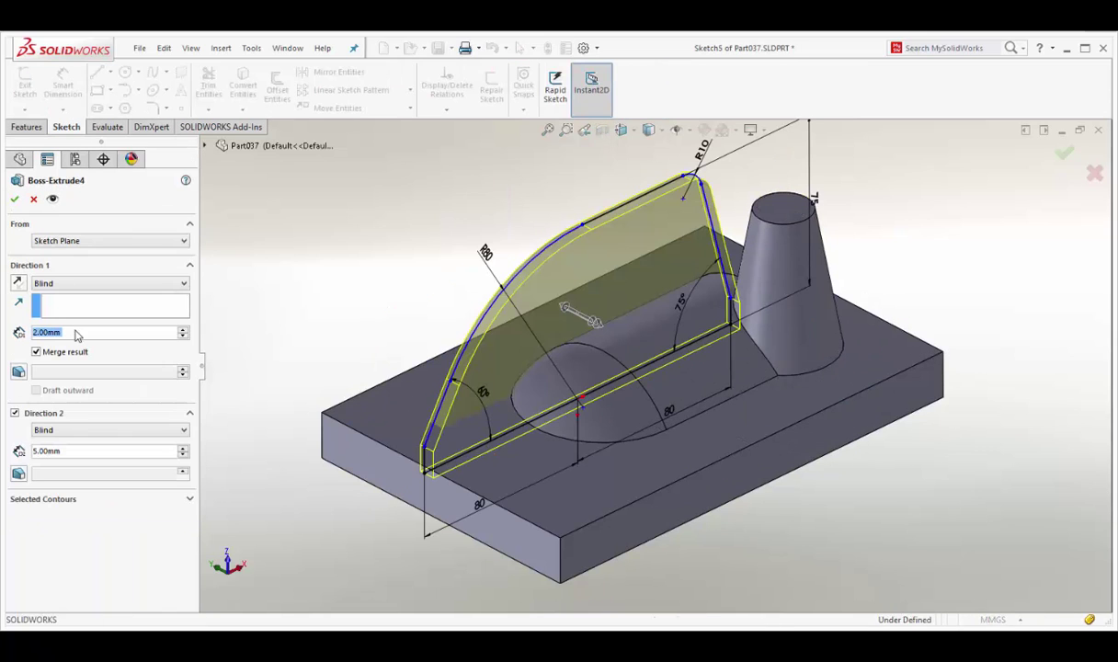
{"action": "left_click", "coordinate": [183, 332]}
{"action": "left_click", "coordinate": [15, 199]}
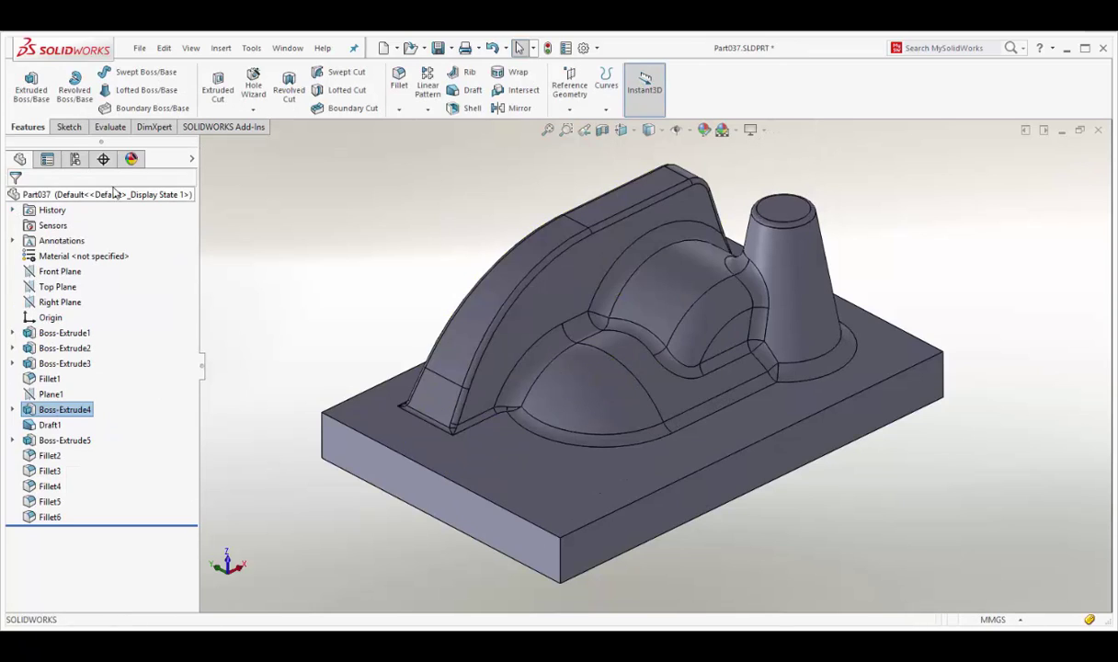
{"action": "left_click", "coordinate": [438, 48]}
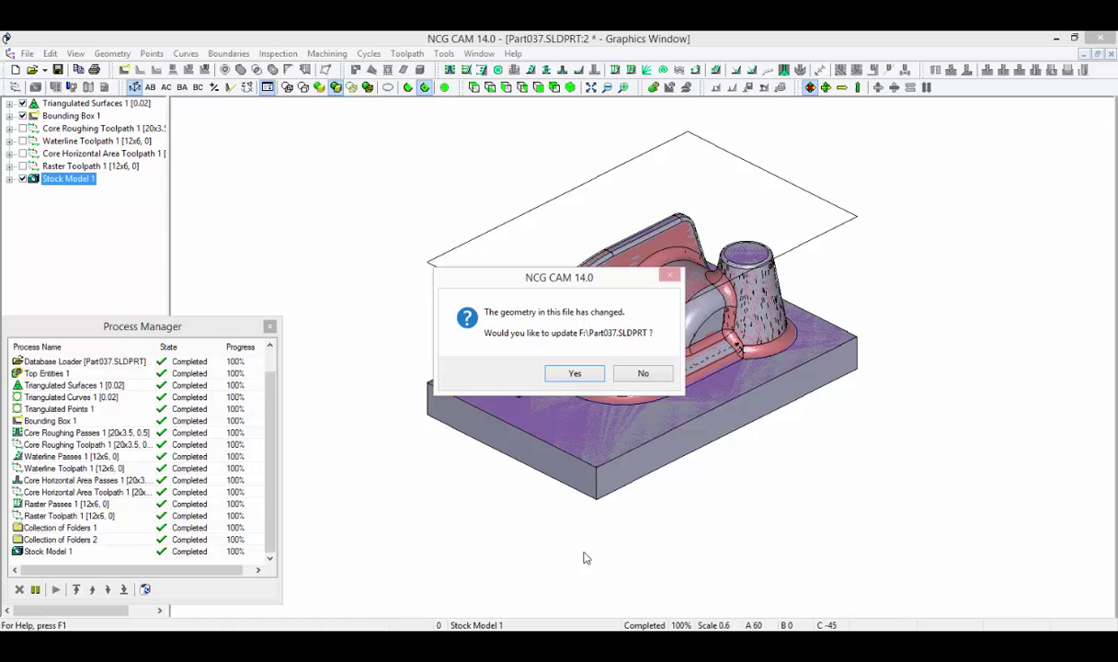
- Accept the prompt to update Part037.SLDPRT with the changed geometry
{"action": "left_click", "coordinate": [574, 374]}
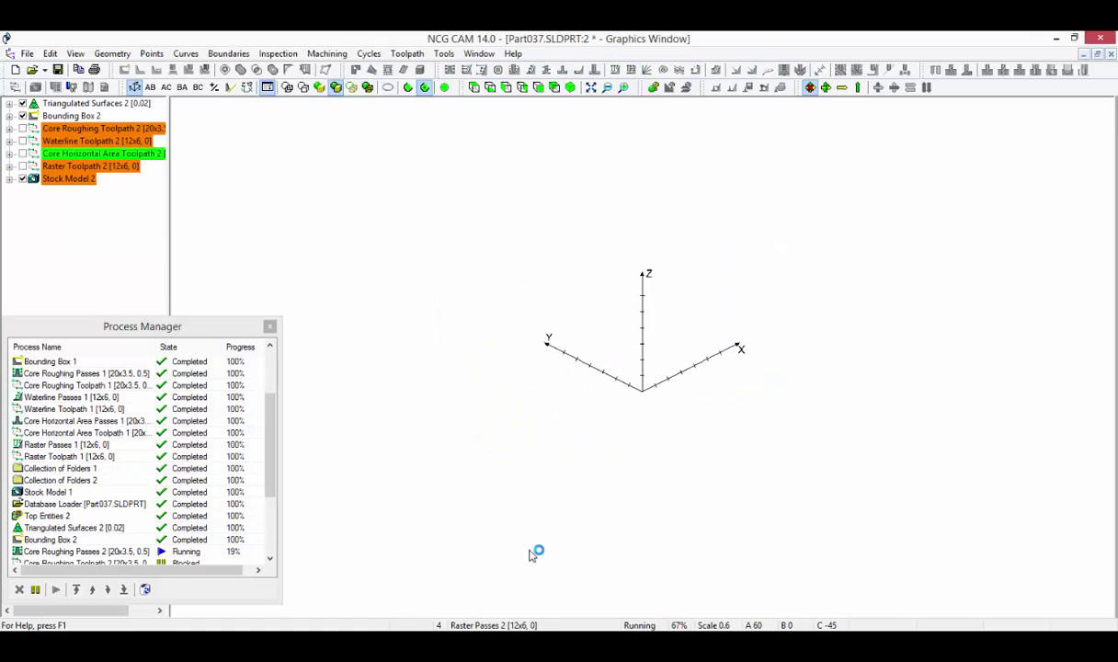
- Scroll the Process Manager list while the regenerated processes complete
{"action": "scroll", "coordinate": [252, 471], "scroll_direction": "down", "scroll_amount": 3}
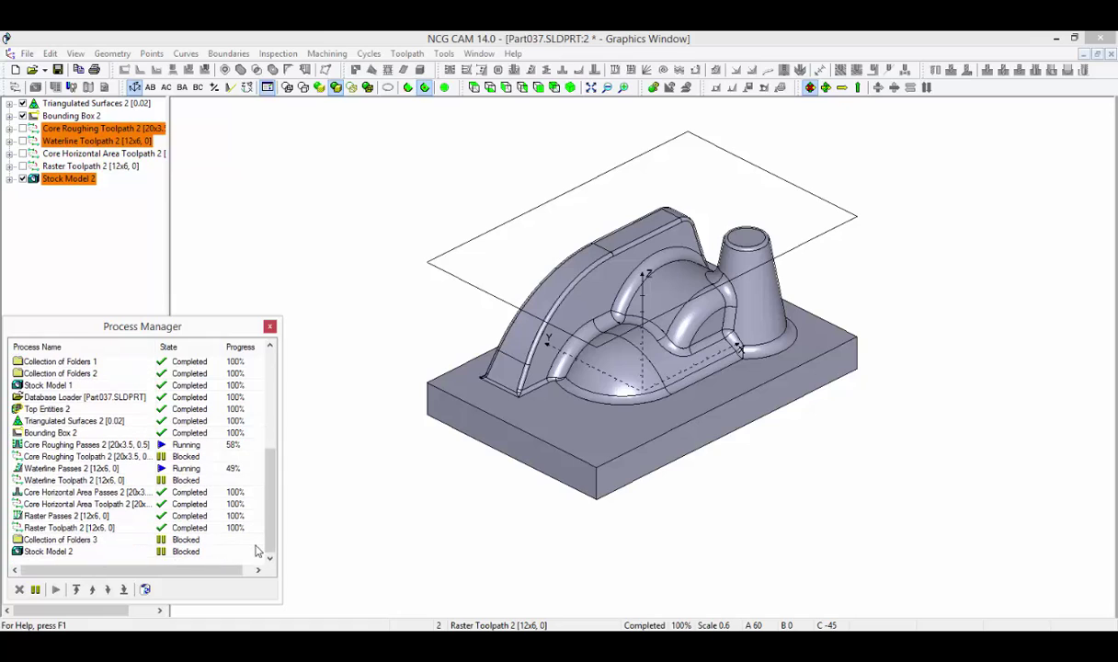